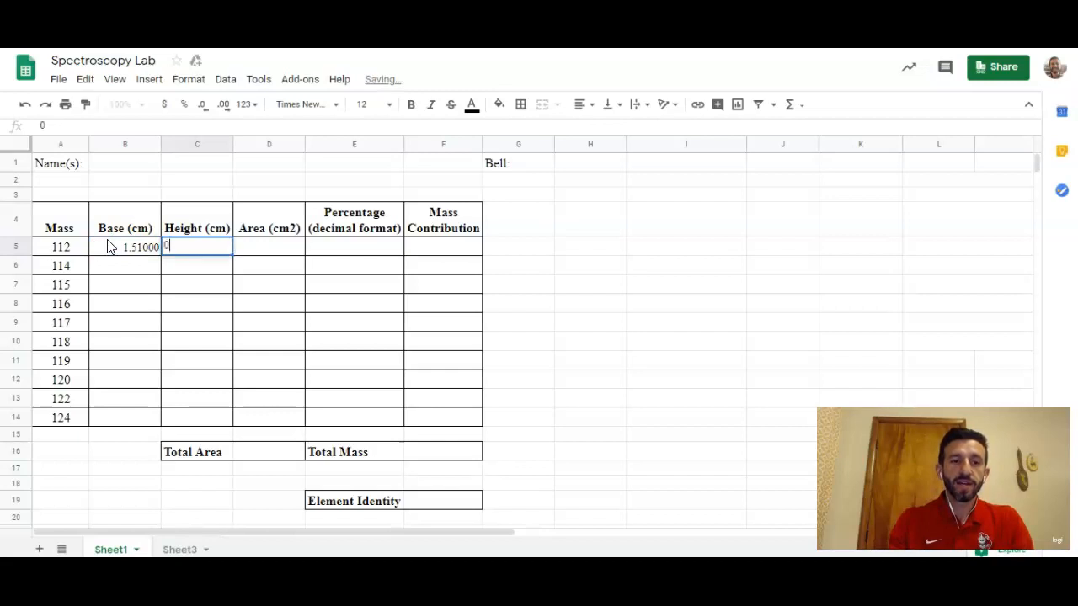
Enter 0.20 as the height for mass 112 and display its base and height with two decimal places
{"action": "type", "text": "20"}
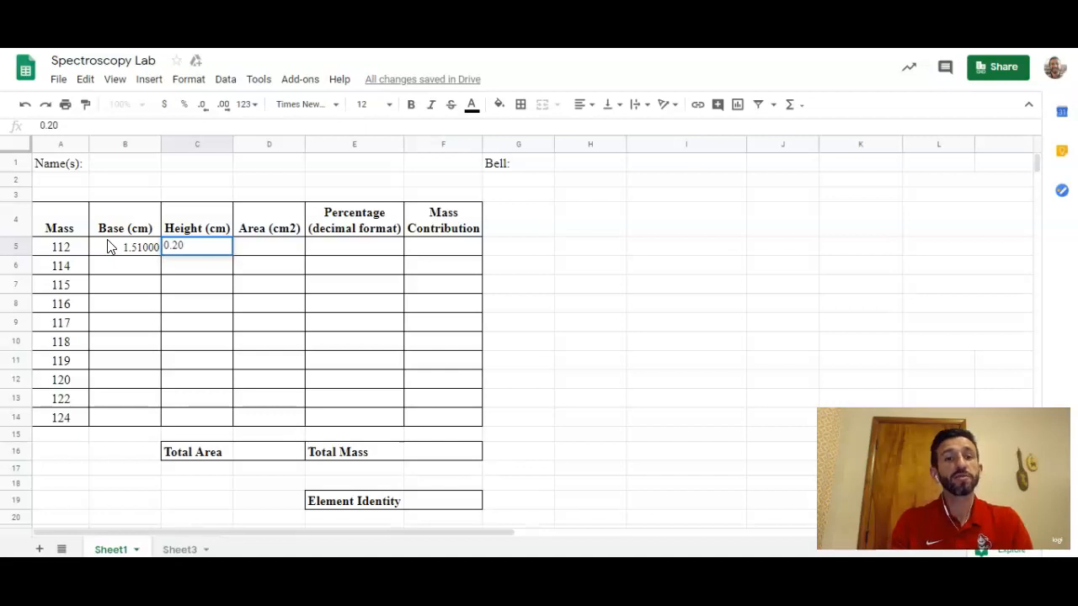
{"action": "key", "text": "Return"}
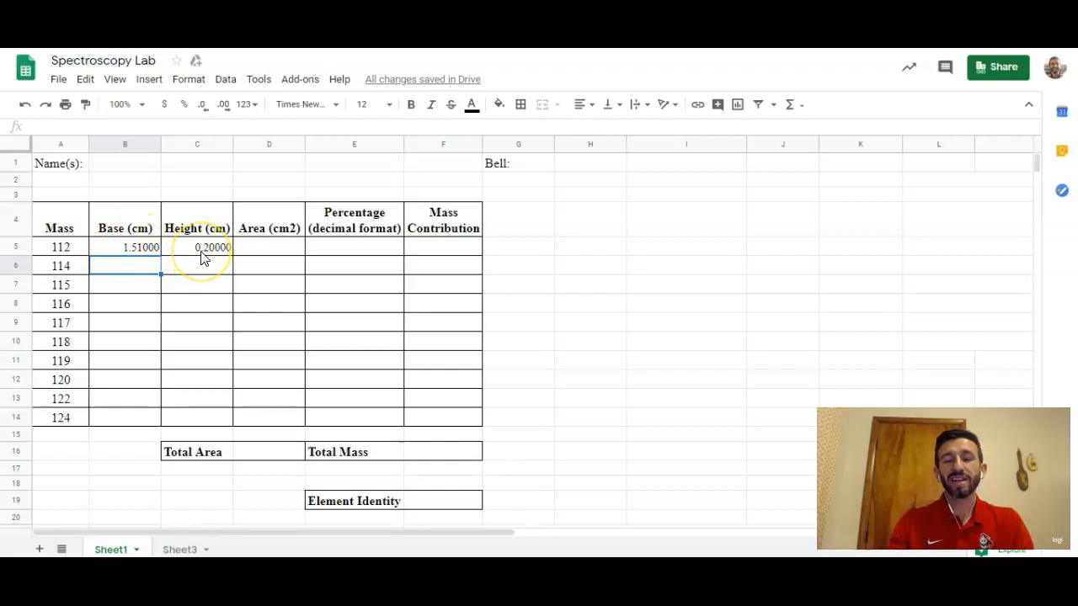
{"action": "left_click", "coordinate": [145, 249]}
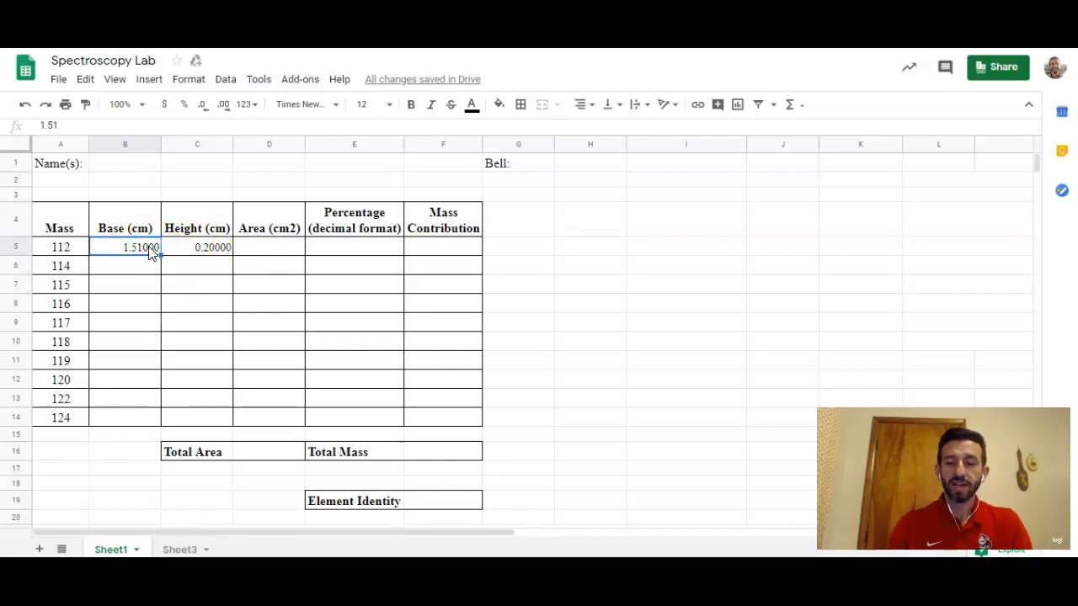
{"action": "key", "text": "shift+Right"}
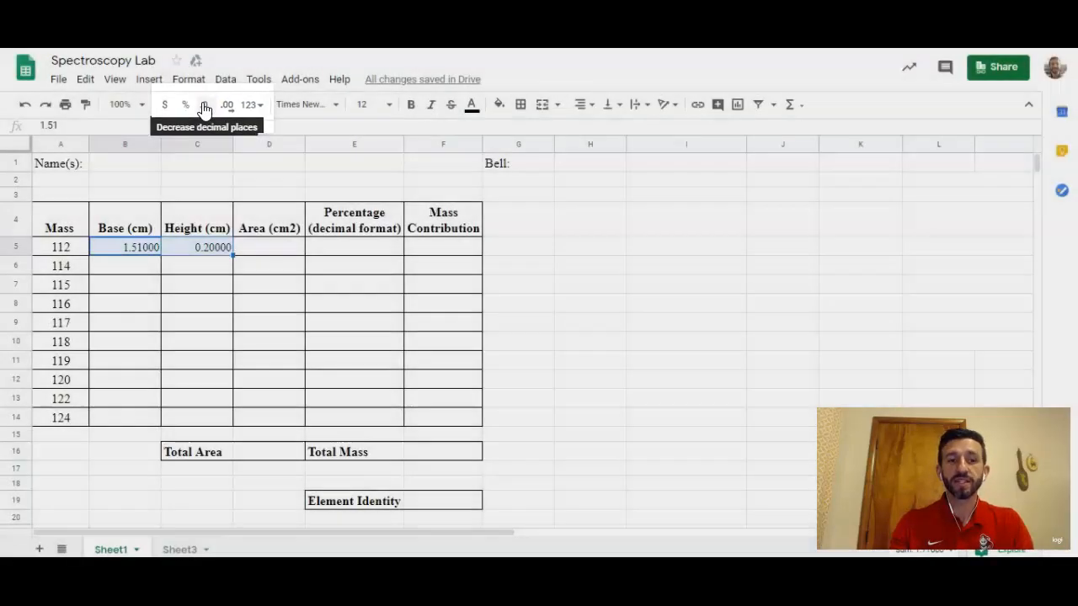
{"action": "left_click", "coordinate": [202, 106]}
{"action": "left_click", "coordinate": [202, 106]}
{"action": "left_click", "coordinate": [202, 106]}
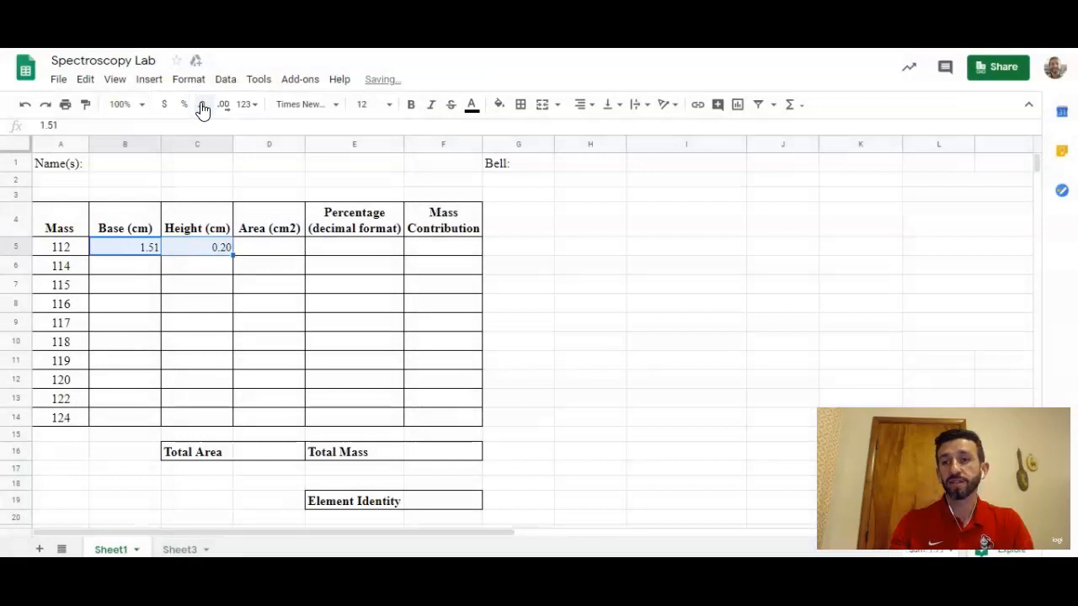
Calculate the area for mass 112 in D5 with the formula =B5*C5/2
{"action": "left_click", "coordinate": [263, 250]}
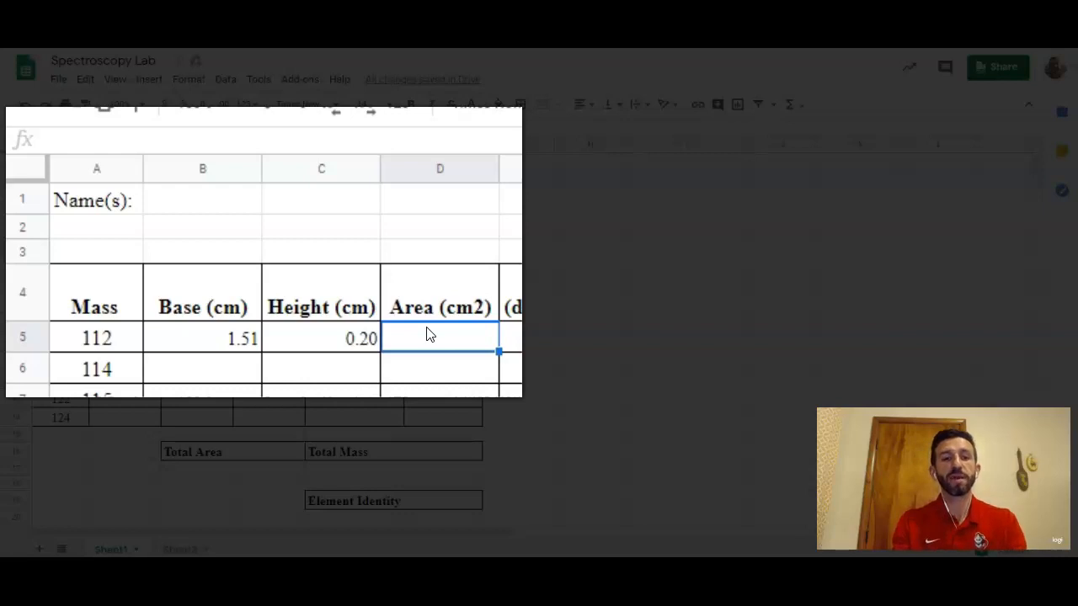
{"action": "type", "text": "="}
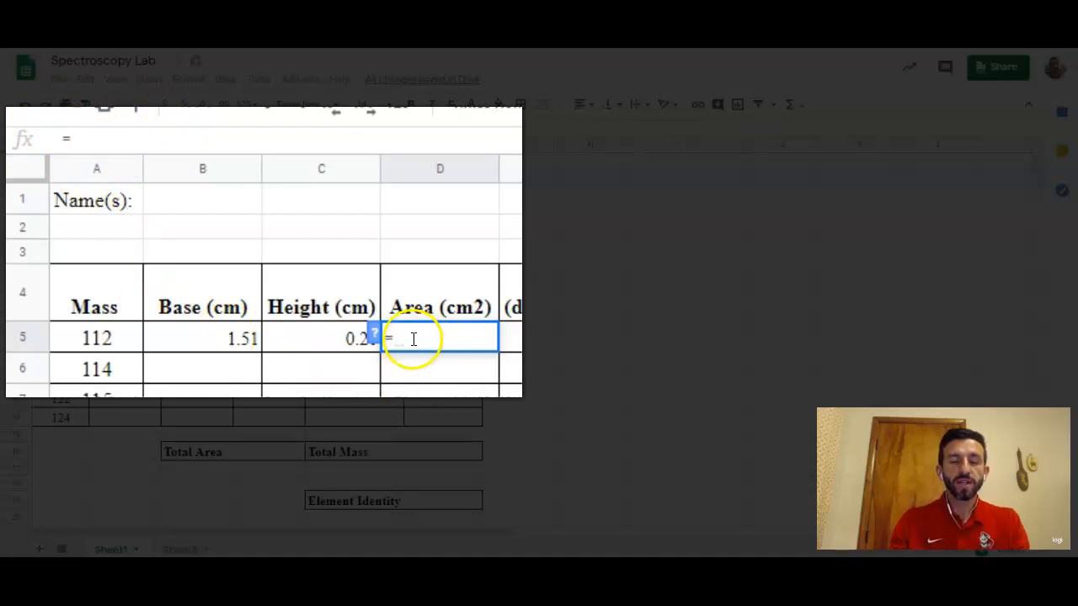
{"action": "left_click", "coordinate": [231, 340]}
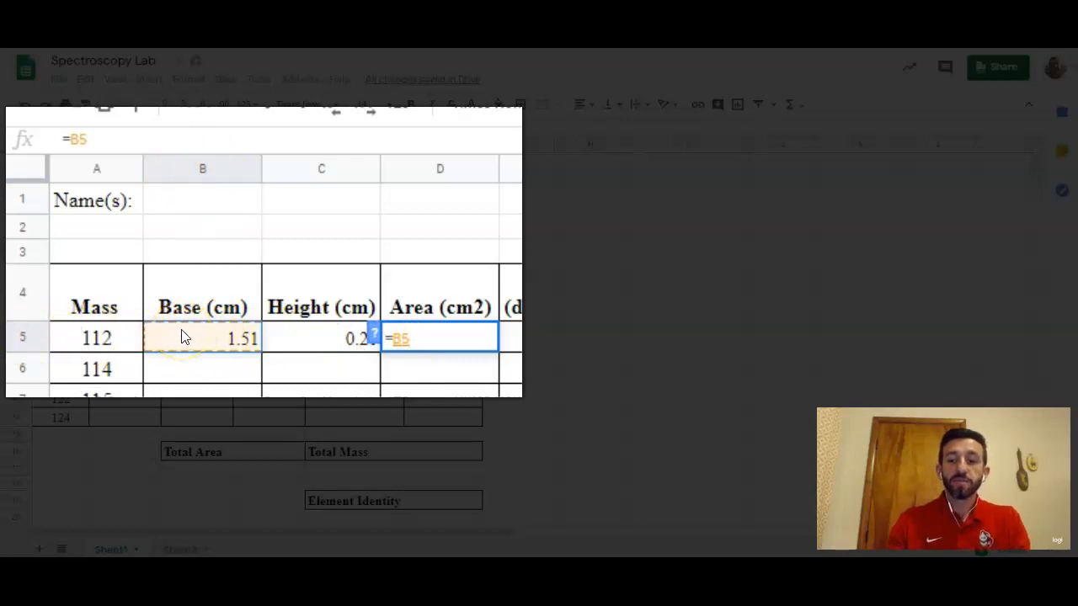
{"action": "type", "text": "*"}
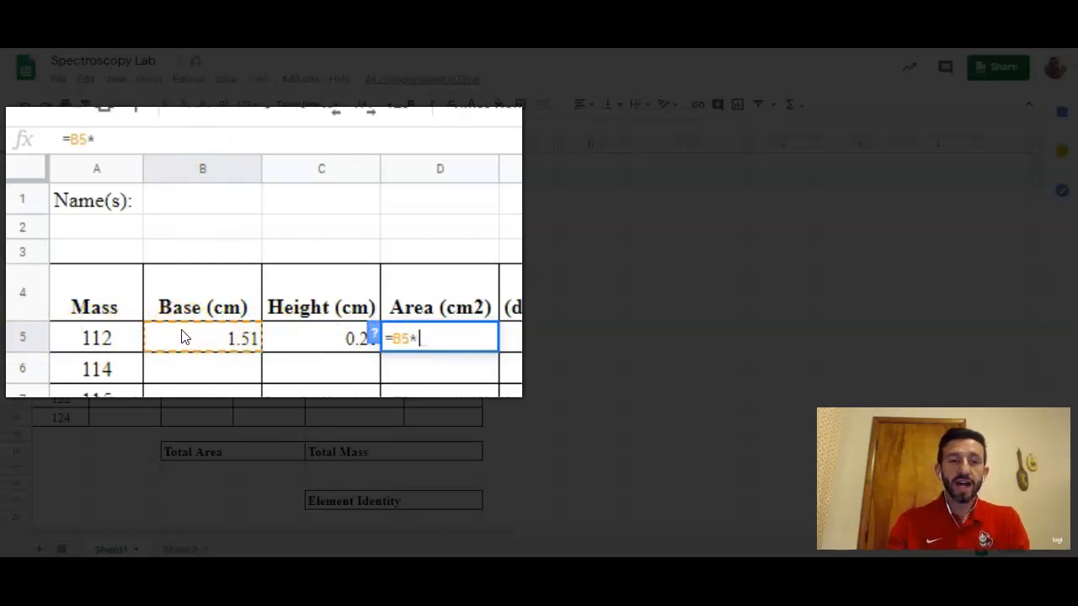
{"action": "left_click", "coordinate": [309, 347]}
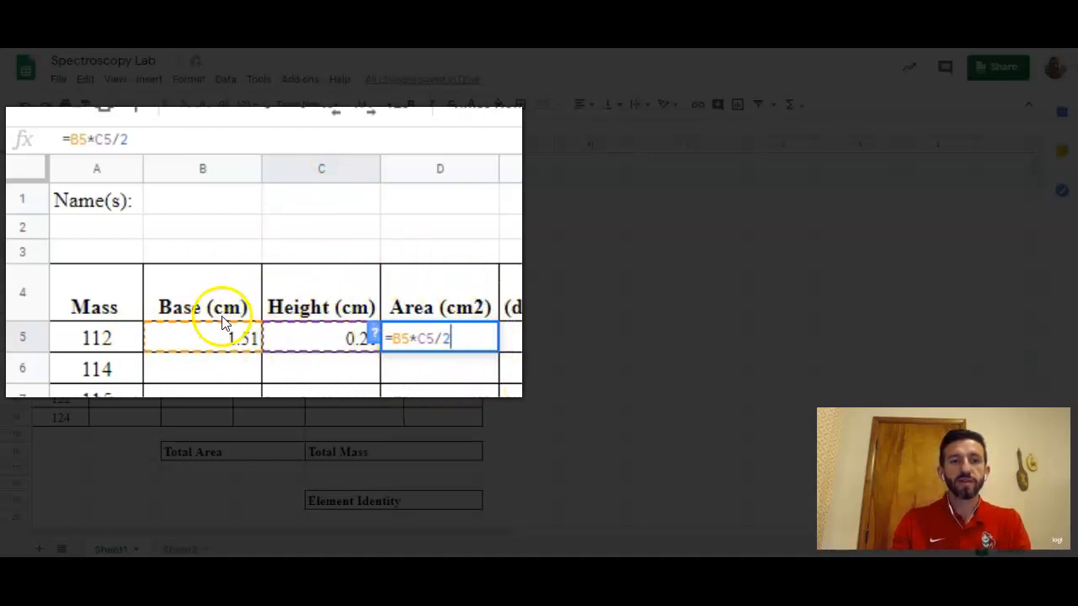
{"action": "key", "text": "Return"}
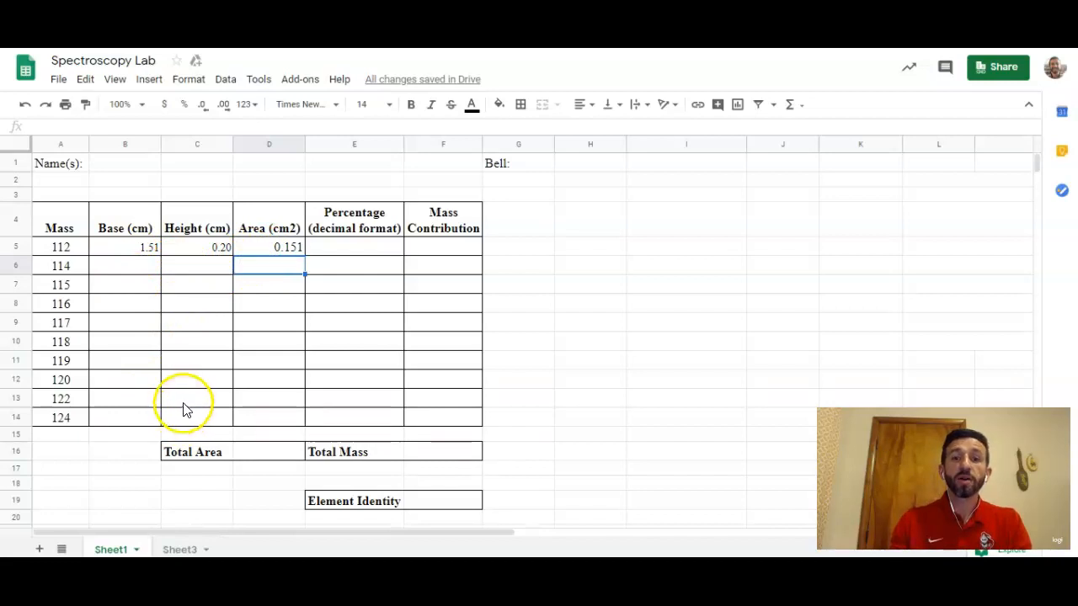
Copy the values in A1:B10 of Sheet3 into the base and height cells B5:C14 of Sheet1
{"action": "left_click", "coordinate": [176, 547]}
{"action": "left_click_drag", "start_coordinate": [87, 163], "coordinate": [139, 326]}
{"action": "key", "text": "ctrl+c"}
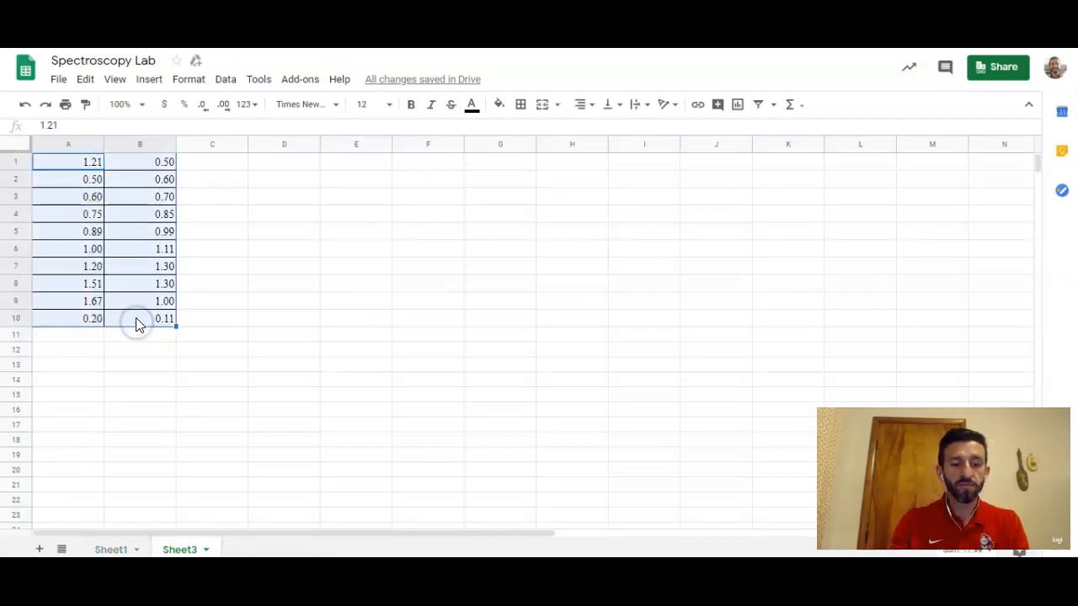
{"action": "left_click", "coordinate": [103, 549]}
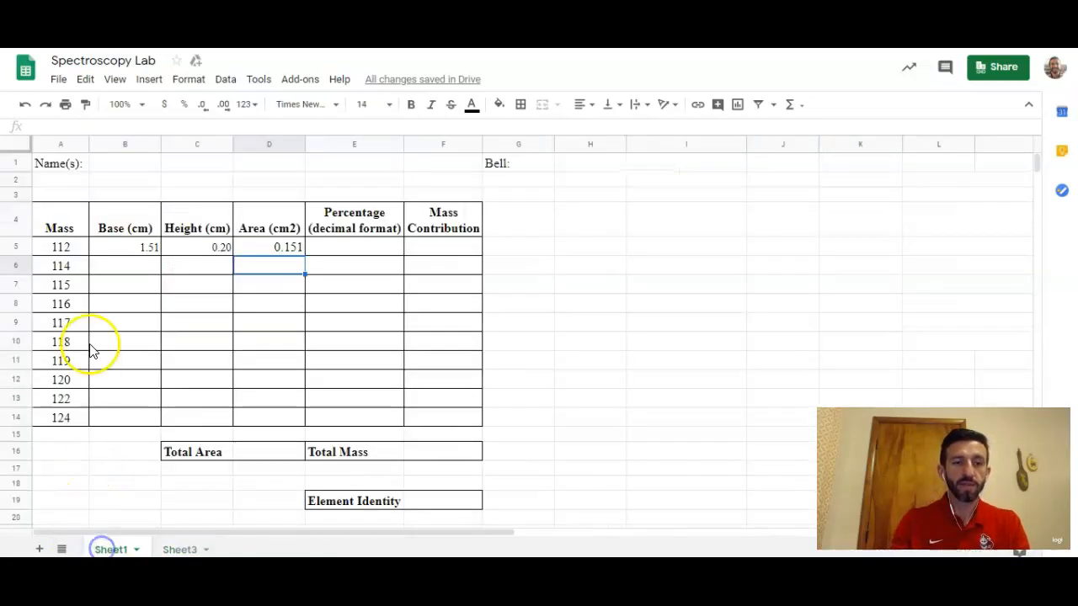
{"action": "left_click_drag", "start_coordinate": [114, 255], "coordinate": [179, 421]}
{"action": "key", "text": "ctrl+v"}
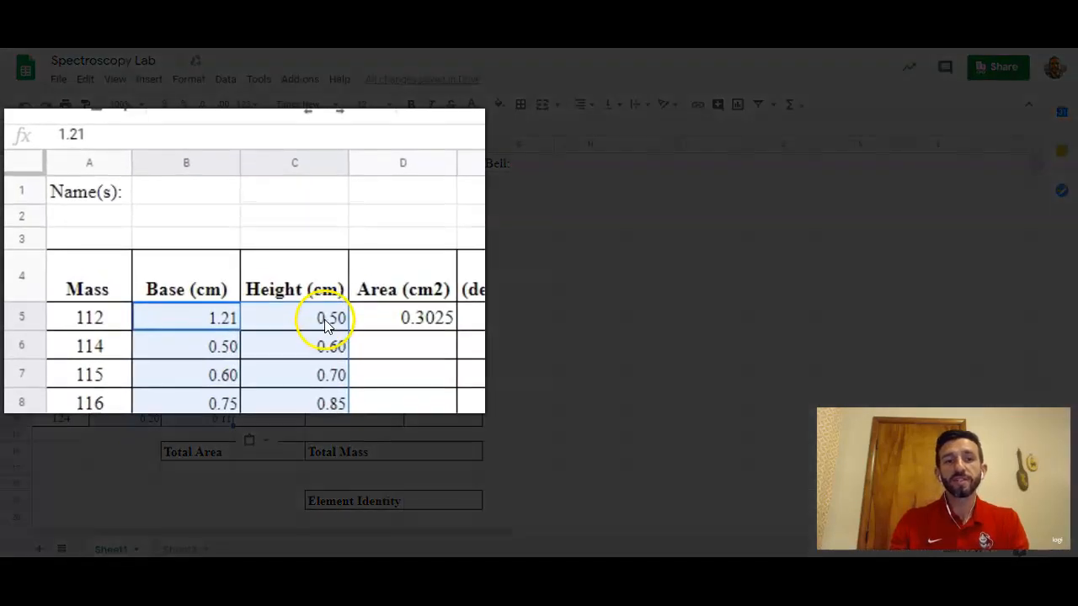
Set the height for mass 112 in C5 to 0.71
{"action": "left_click", "coordinate": [307, 303]}
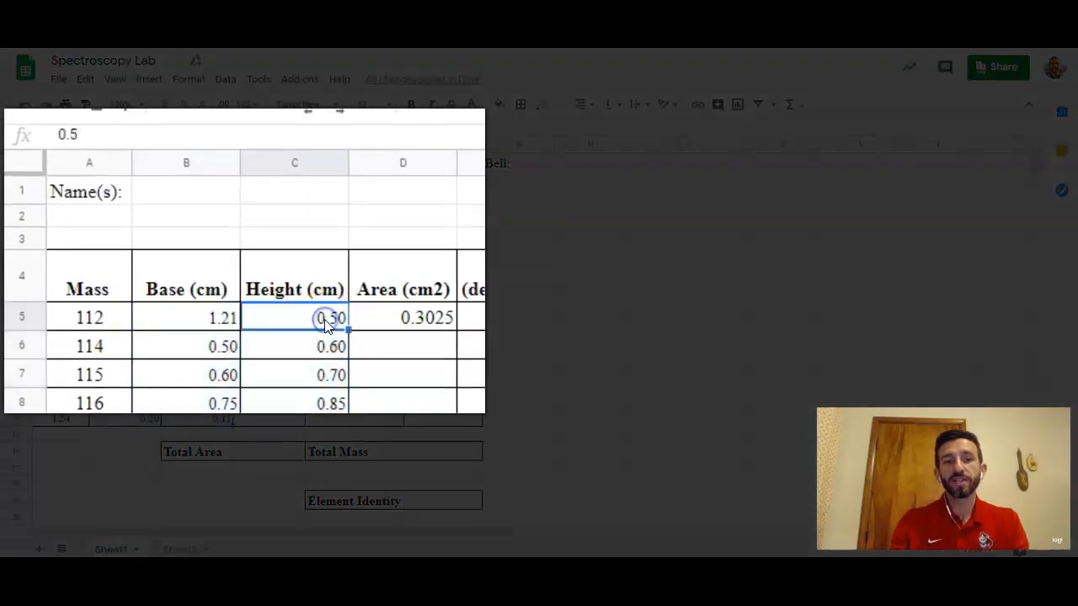
{"action": "left_click", "coordinate": [425, 323]}
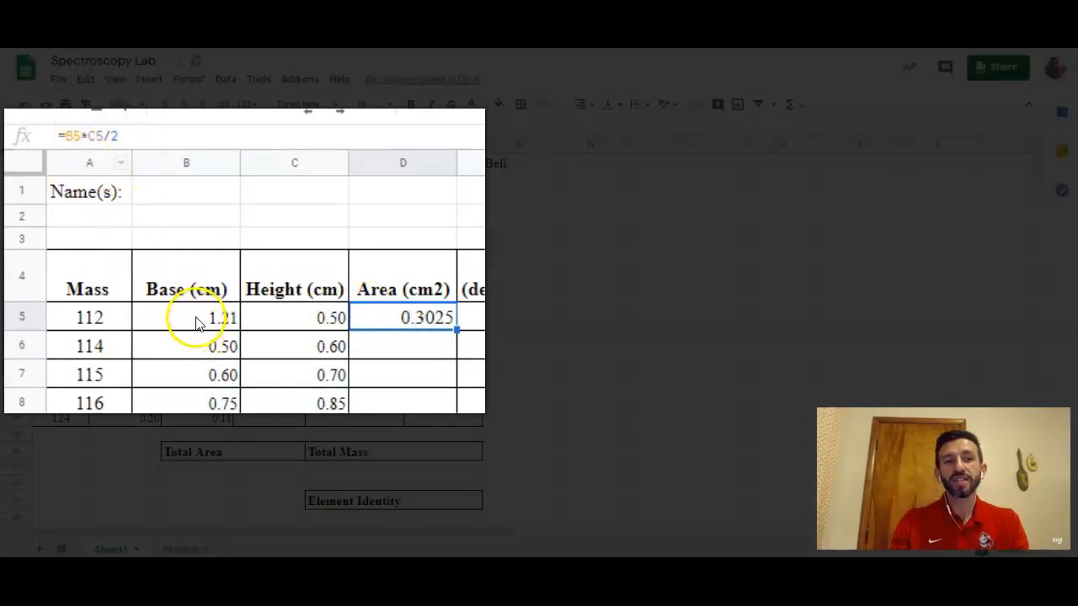
{"action": "left_click", "coordinate": [295, 321]}
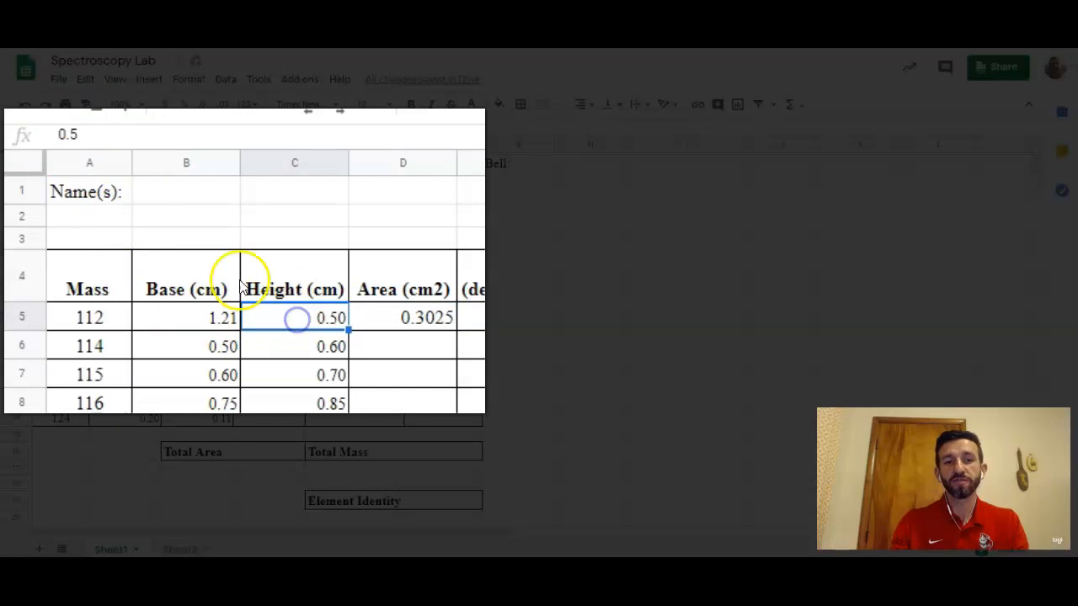
{"action": "type", "text": "0."}
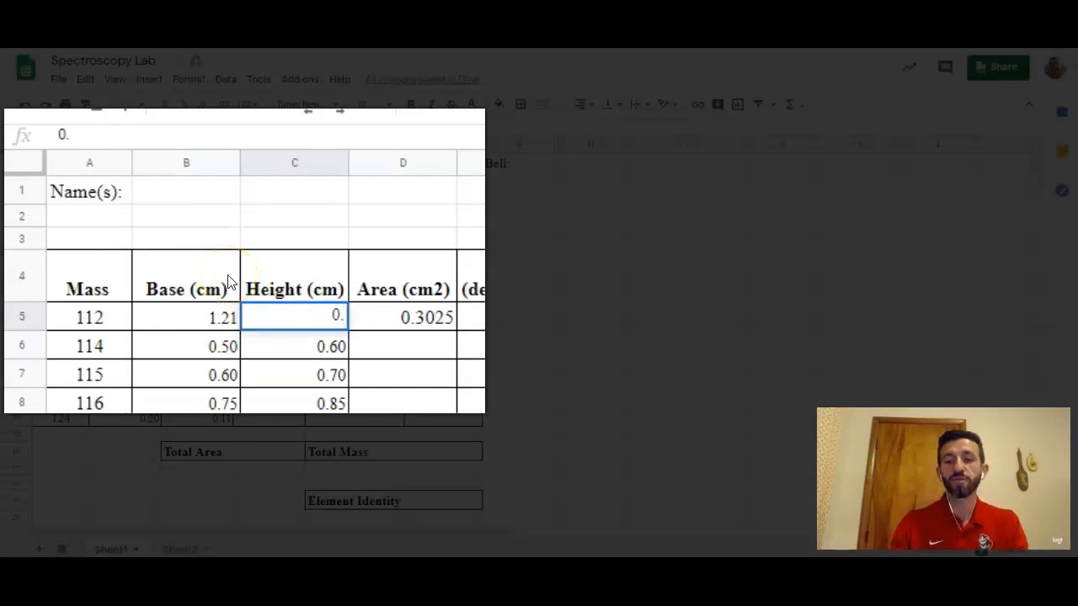
{"action": "type", "text": "71"}
{"action": "key", "text": "Return"}
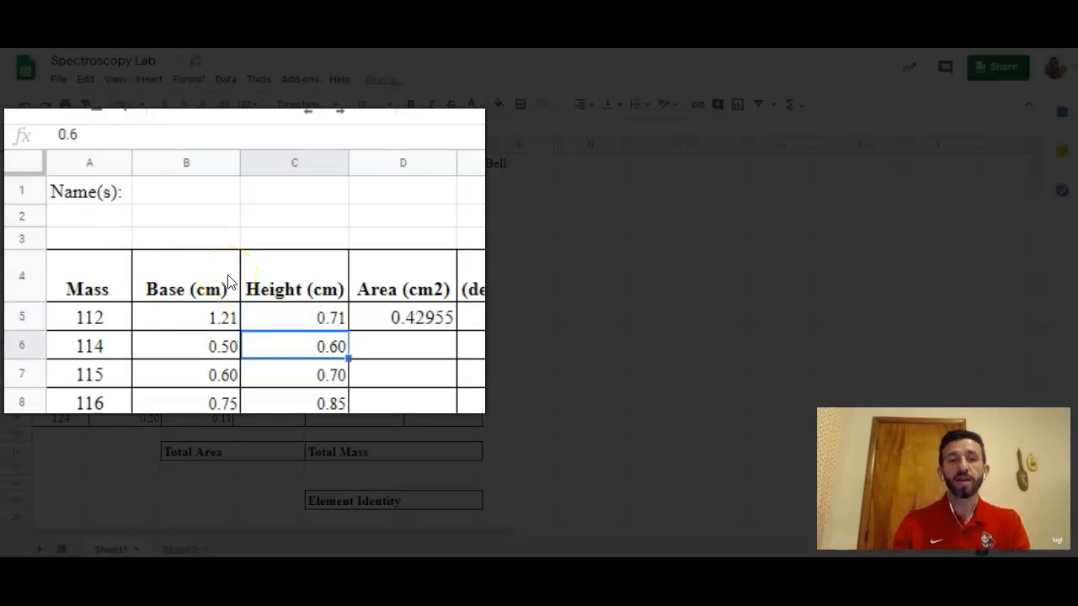
Fill the area formula from D5 down to D14 and compare the formulas in D5 and D6
{"action": "left_click", "coordinate": [379, 322]}
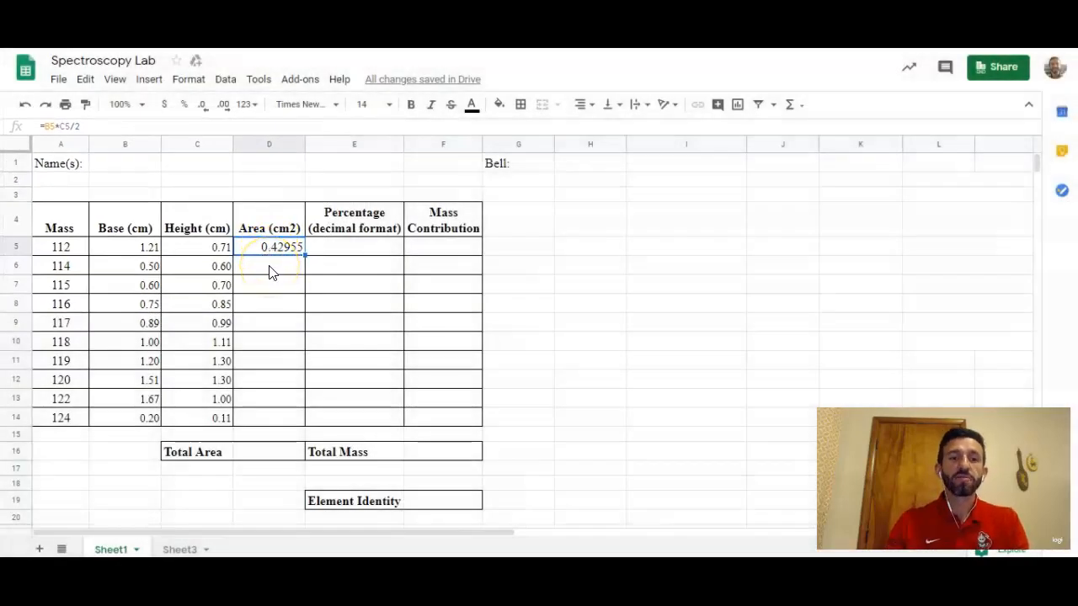
{"action": "left_click", "coordinate": [269, 268]}
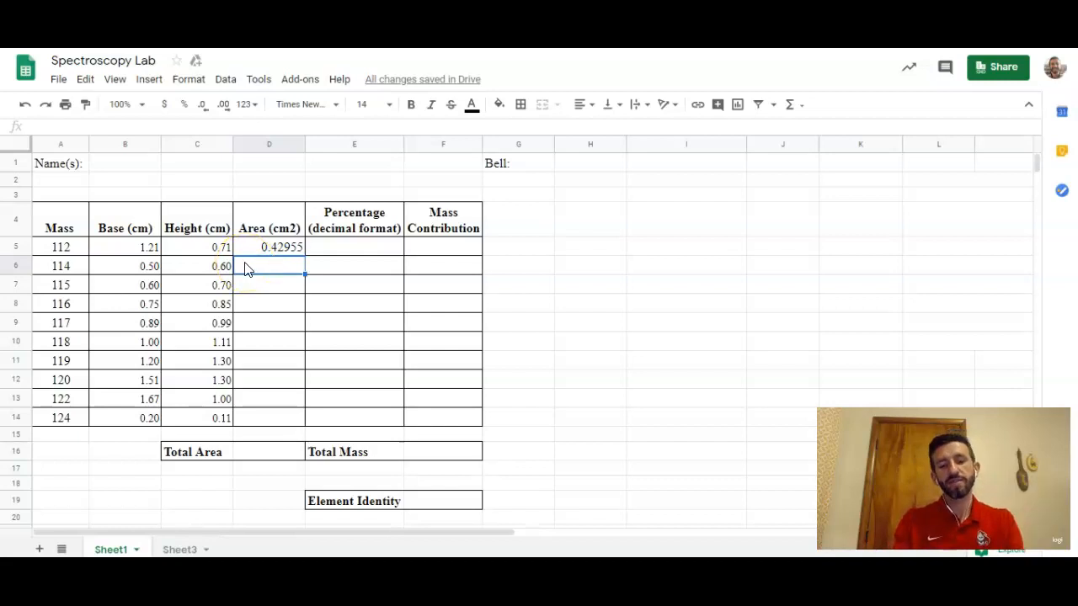
{"action": "left_click", "coordinate": [268, 253]}
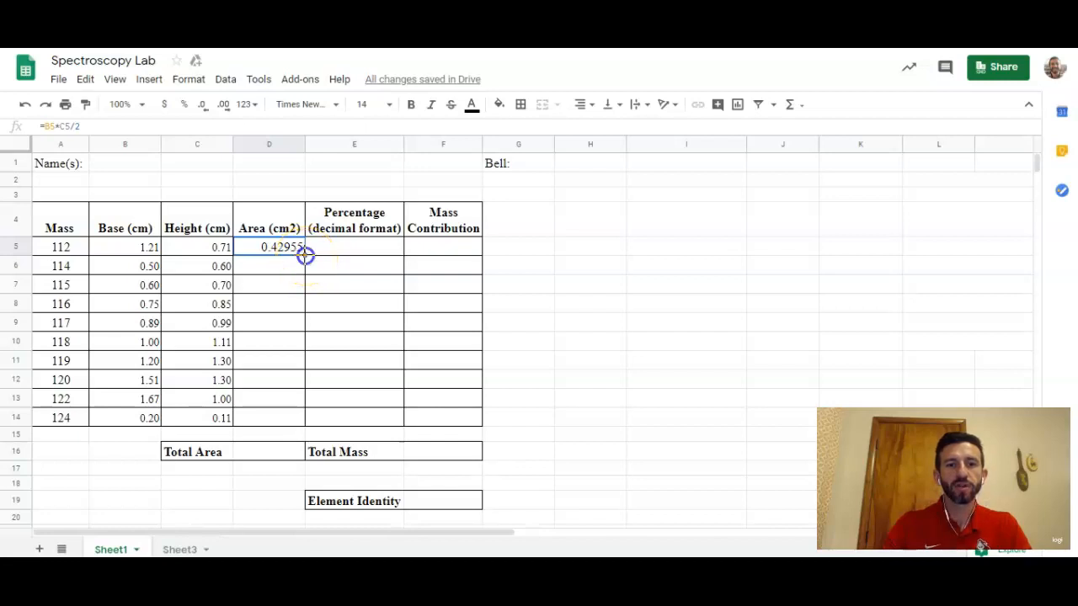
{"action": "left_click_drag", "start_coordinate": [305, 256], "coordinate": [299, 419]}
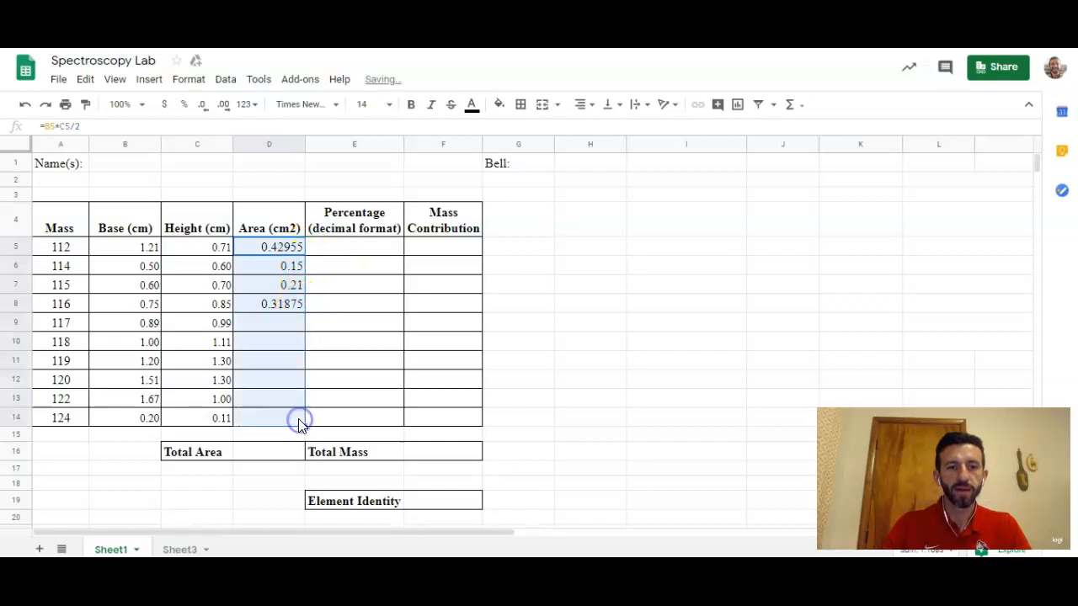
{"action": "left_click", "coordinate": [288, 264]}
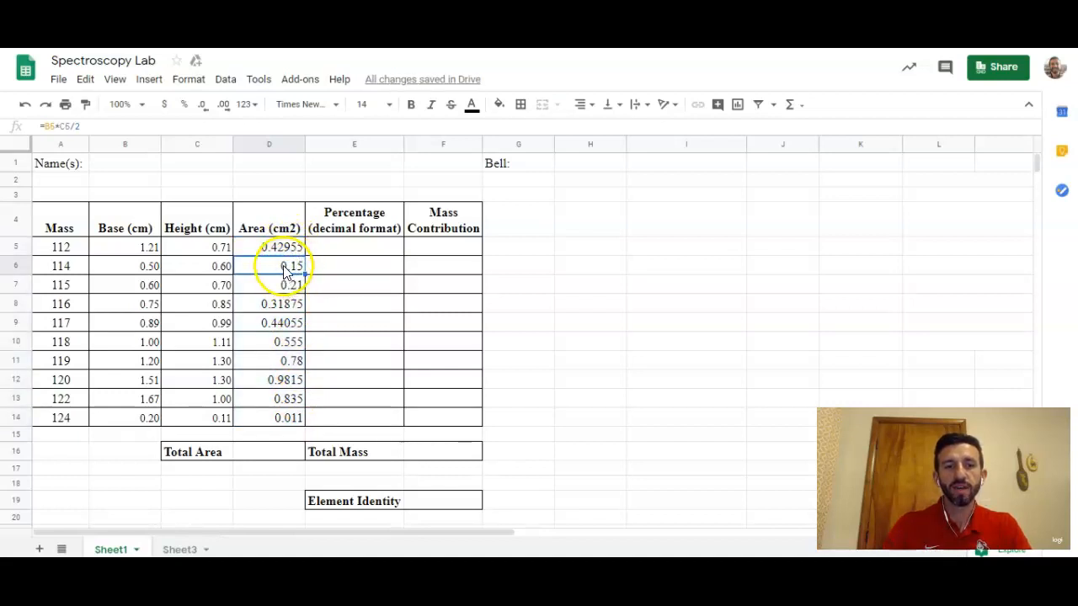
{"action": "left_click", "coordinate": [281, 246]}
{"action": "left_click", "coordinate": [285, 268]}
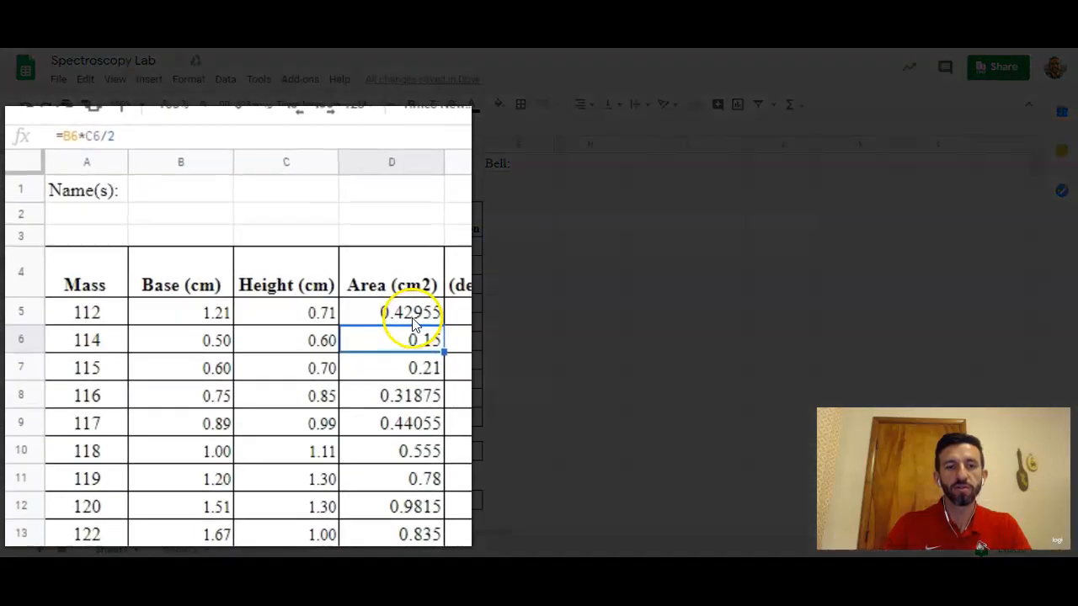
{"action": "left_click", "coordinate": [284, 250]}
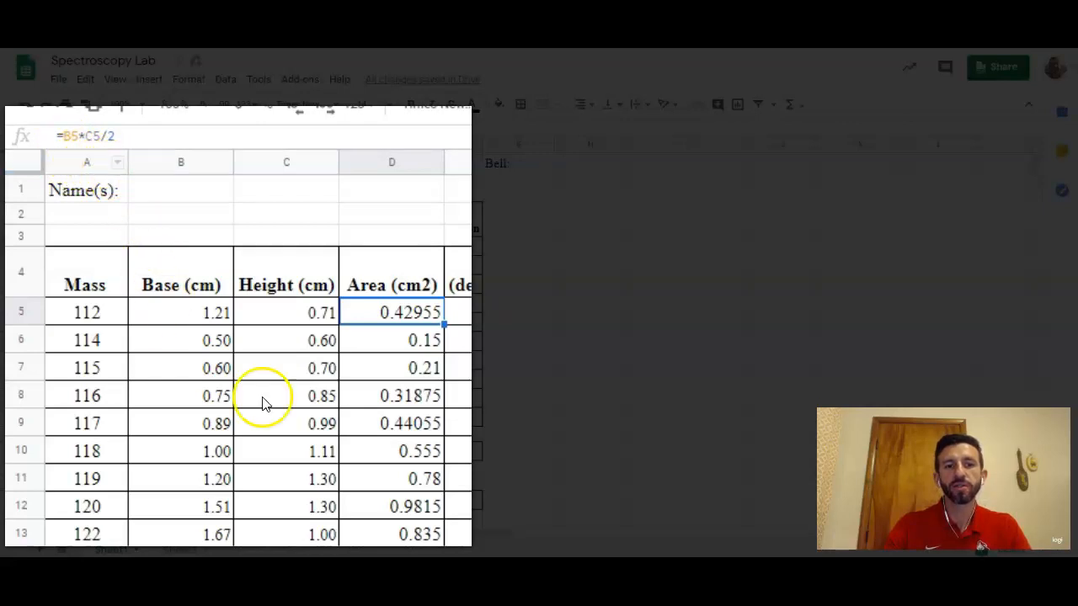
{"action": "left_click", "coordinate": [375, 347]}
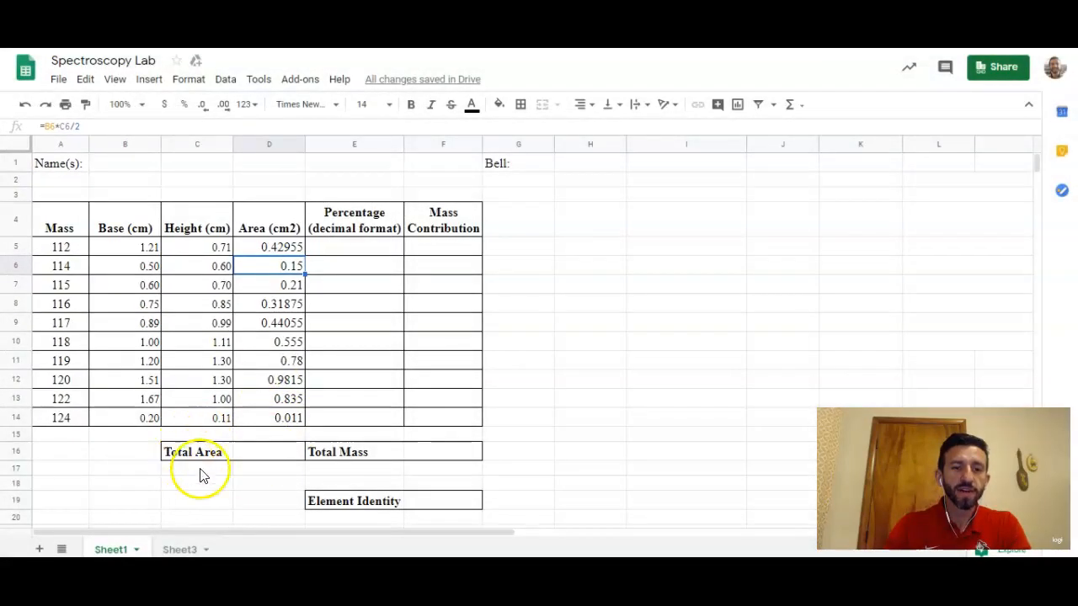
Calculate the Total Area in D16 with the suggested formula =SUM(D5:D14)
{"action": "left_click", "coordinate": [254, 455]}
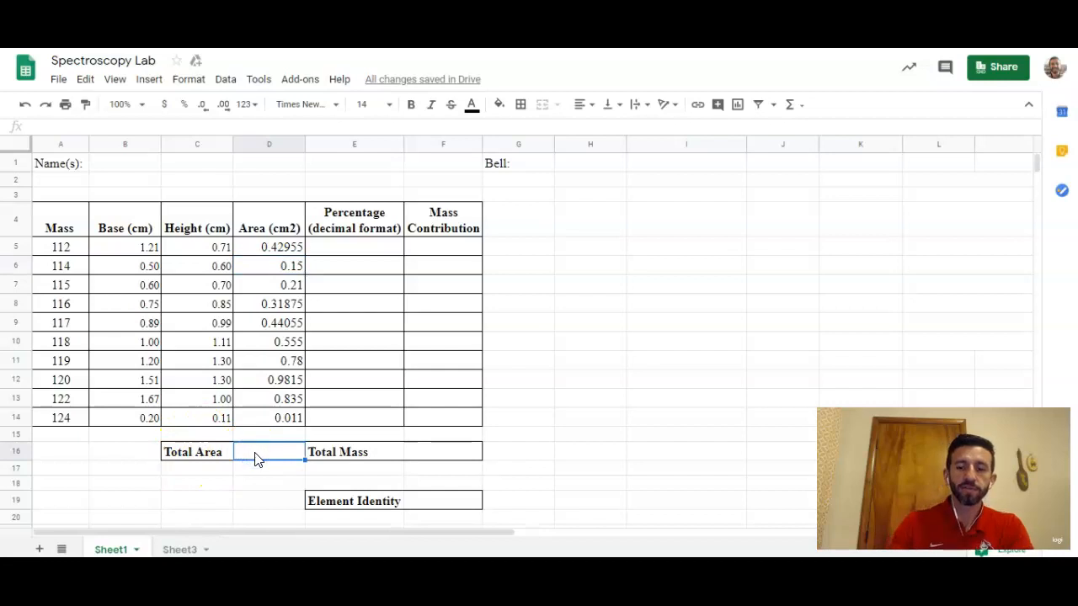
{"action": "type", "text": "="}
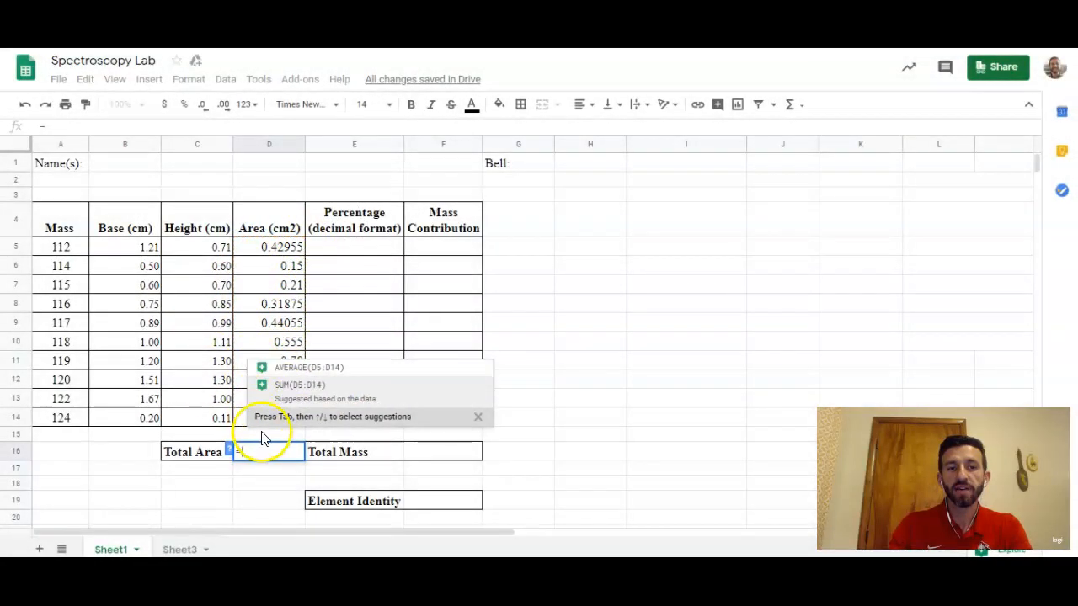
{"action": "left_click", "coordinate": [345, 394]}
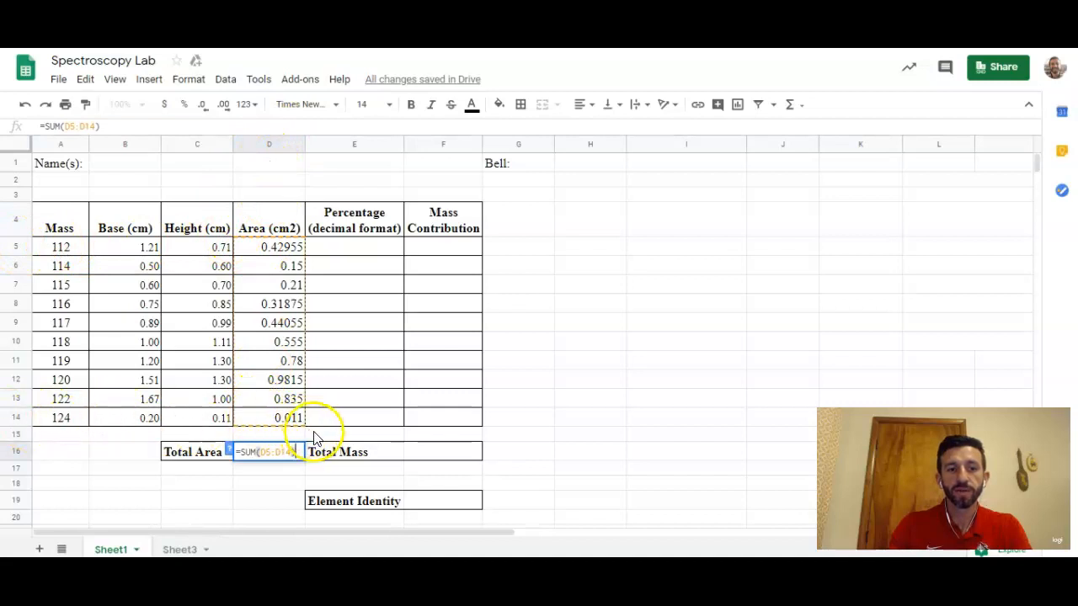
{"action": "key", "text": "Return"}
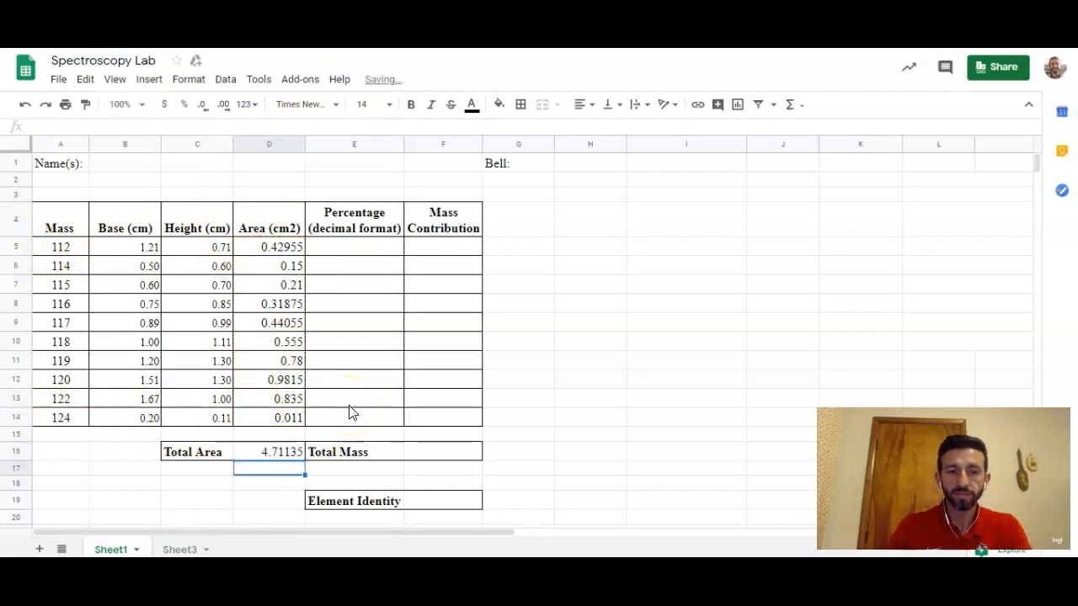
Calculate the percentage for mass 112 in E5 with the formula =D5/D16
{"action": "left_click", "coordinate": [352, 250]}
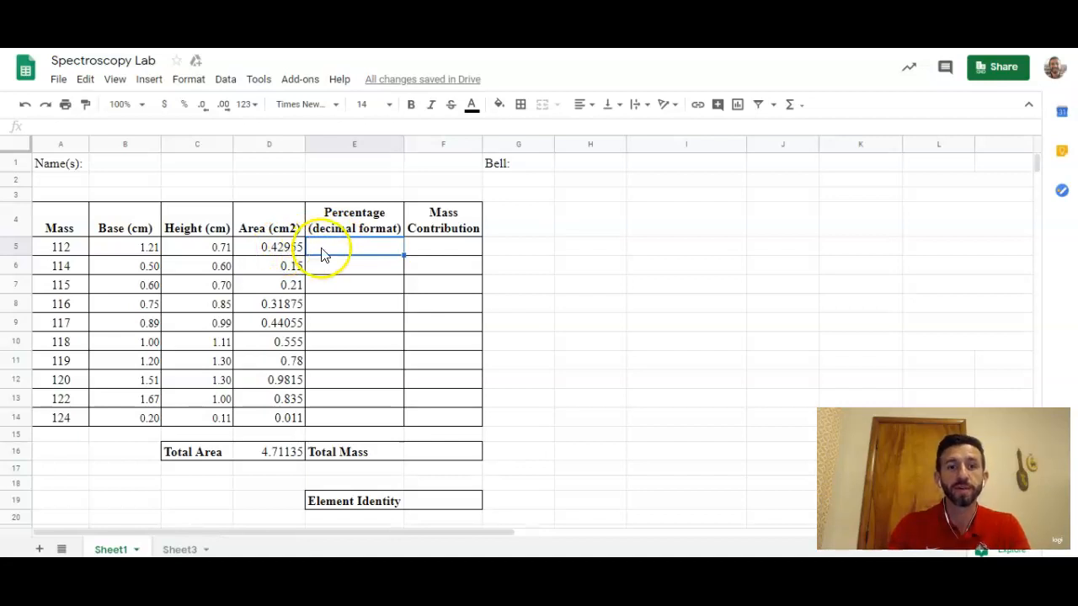
{"action": "type", "text": "="}
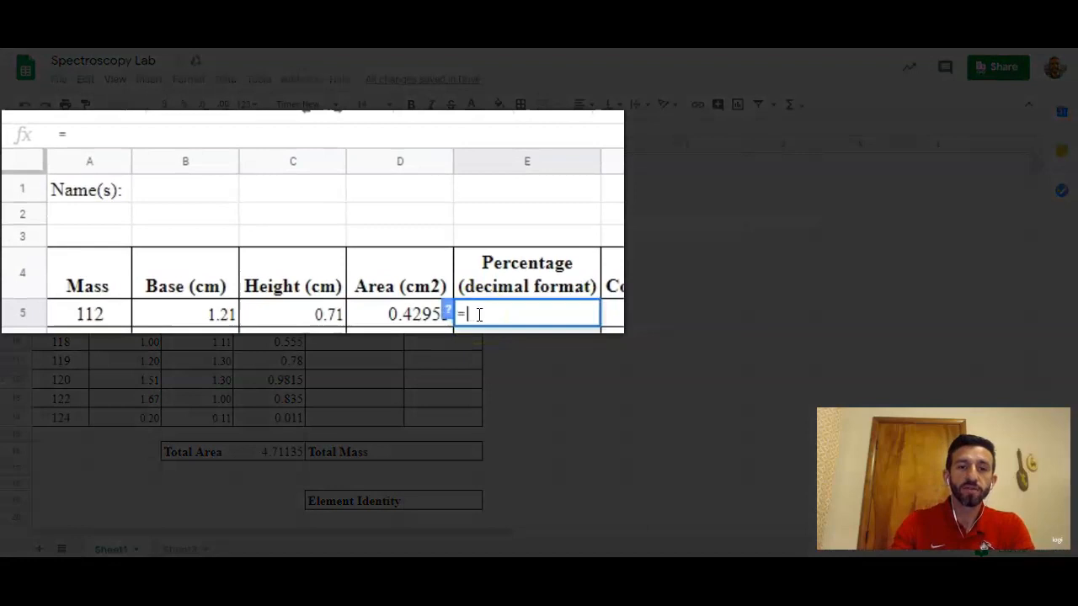
{"action": "left_click", "coordinate": [421, 317]}
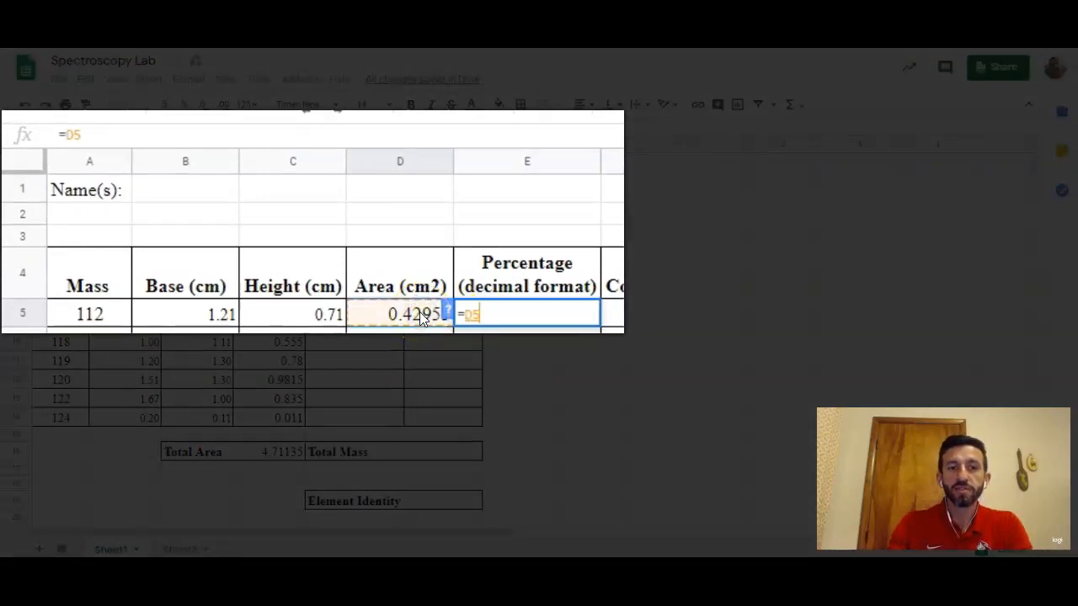
{"action": "type", "text": "/"}
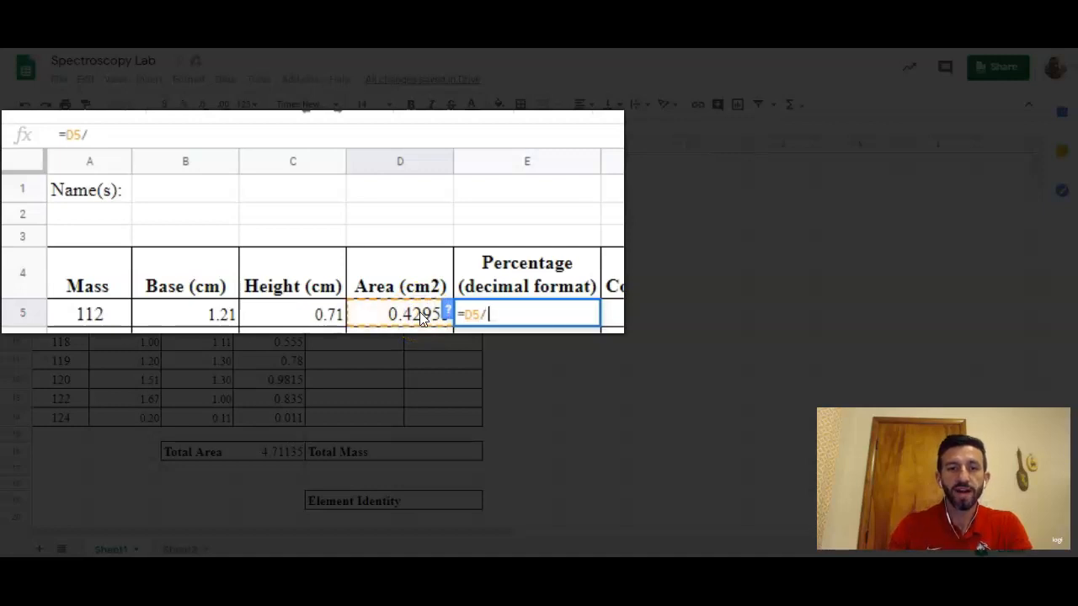
{"action": "left_click", "coordinate": [283, 453]}
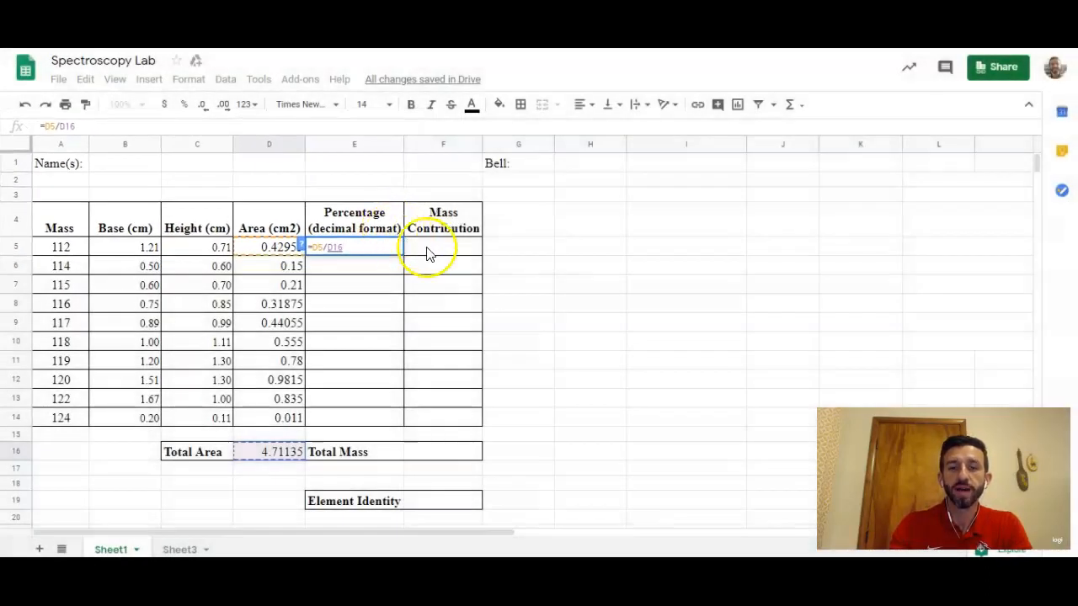
{"action": "key", "text": "Return"}
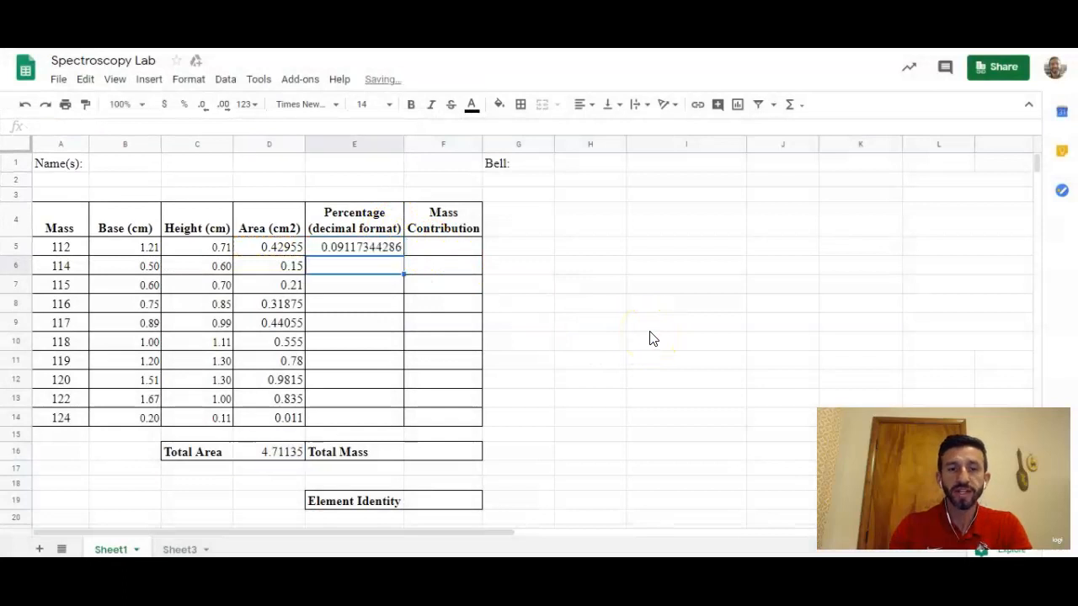
Try filling the percentage formula from E5 down to E14 and inspect the formulas in E11, E7, E5 and E6
{"action": "left_click", "coordinate": [368, 243]}
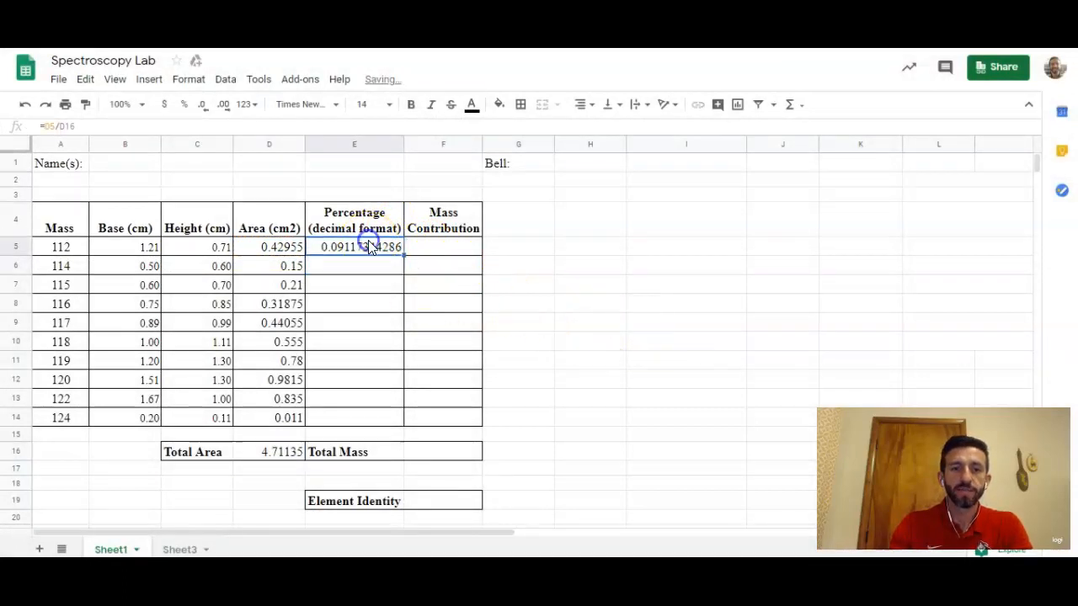
{"action": "left_click_drag", "start_coordinate": [403, 274], "coordinate": [401, 424]}
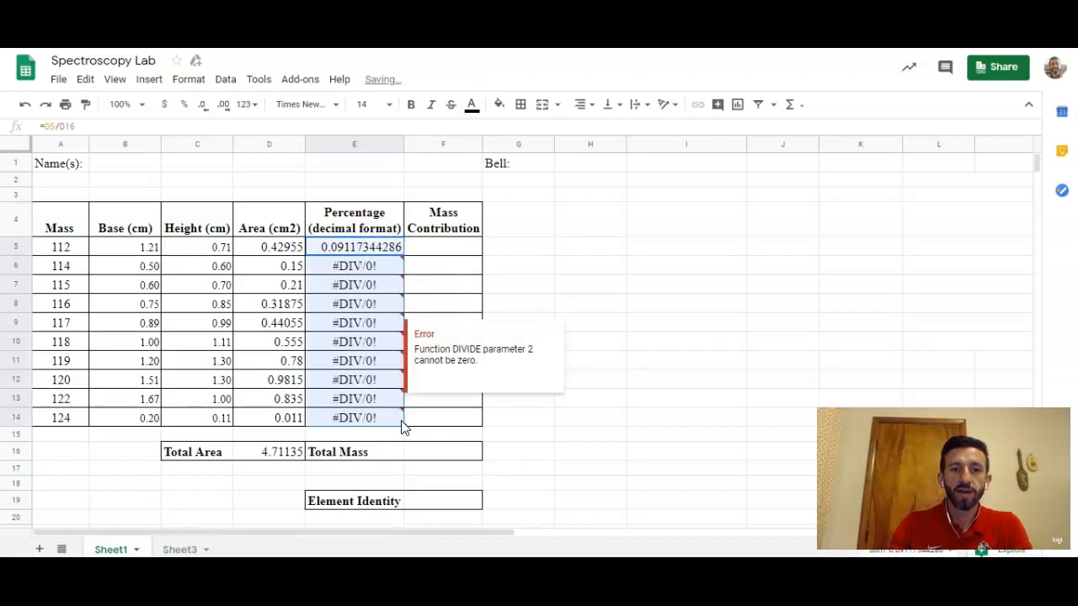
{"action": "left_click", "coordinate": [379, 371]}
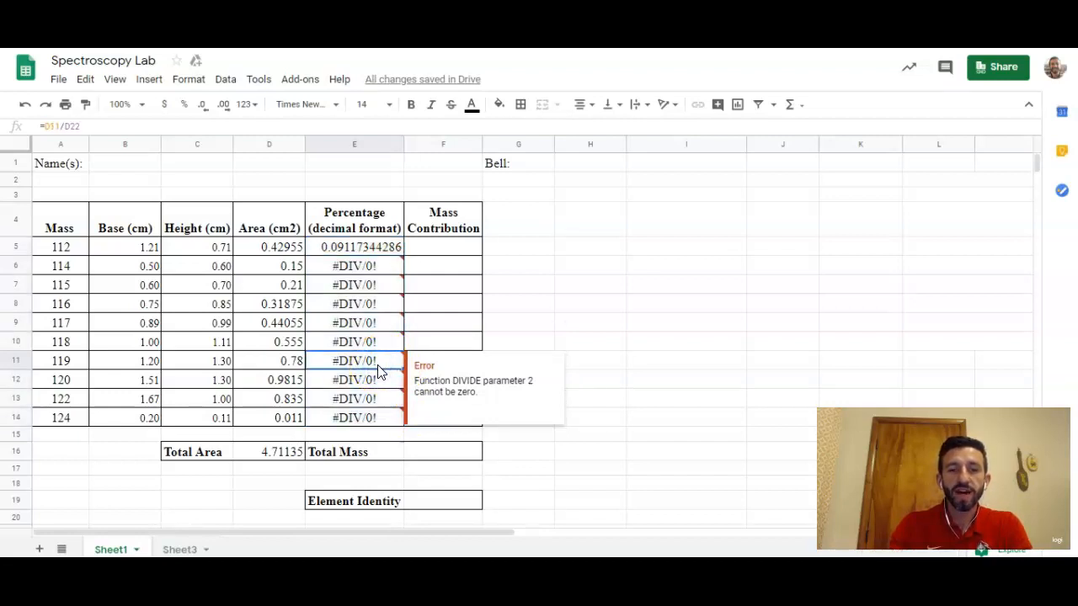
{"action": "left_click", "coordinate": [378, 287]}
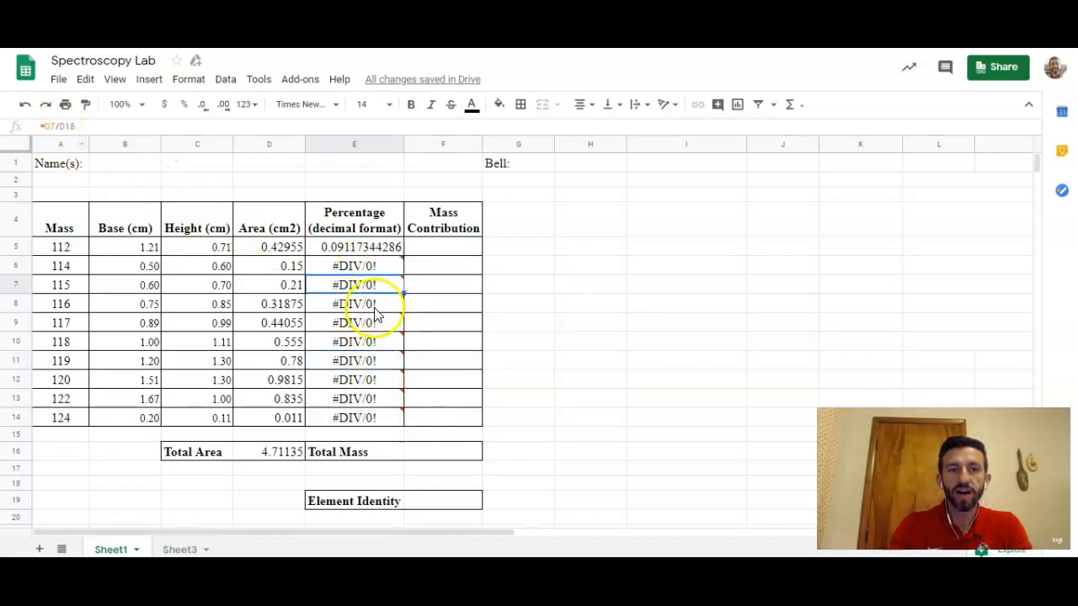
{"action": "left_click", "coordinate": [383, 246]}
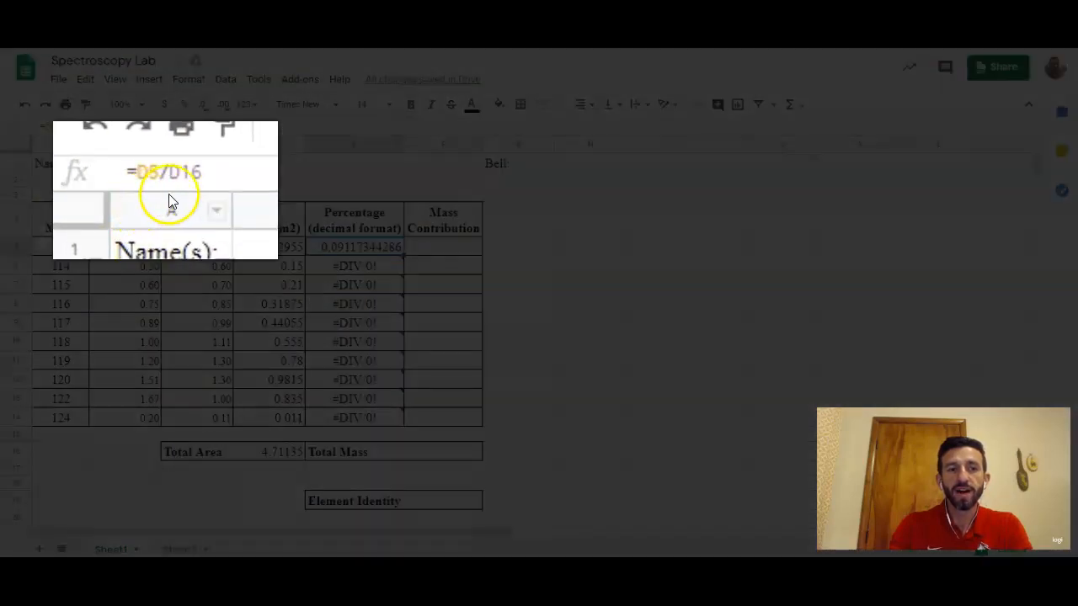
{"action": "left_click", "coordinate": [335, 268]}
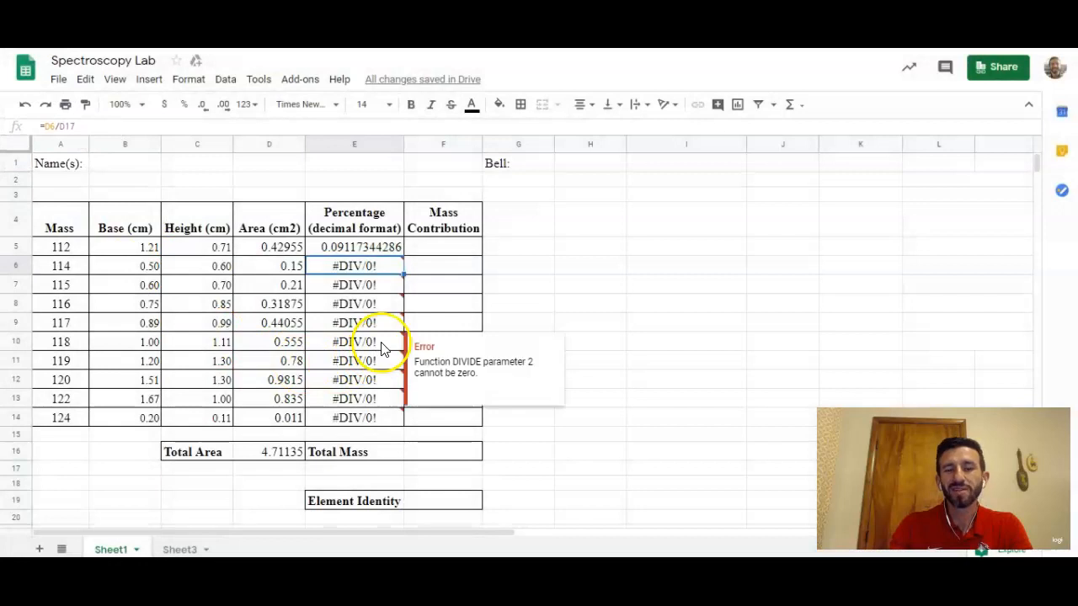
{"action": "left_click", "coordinate": [275, 473]}
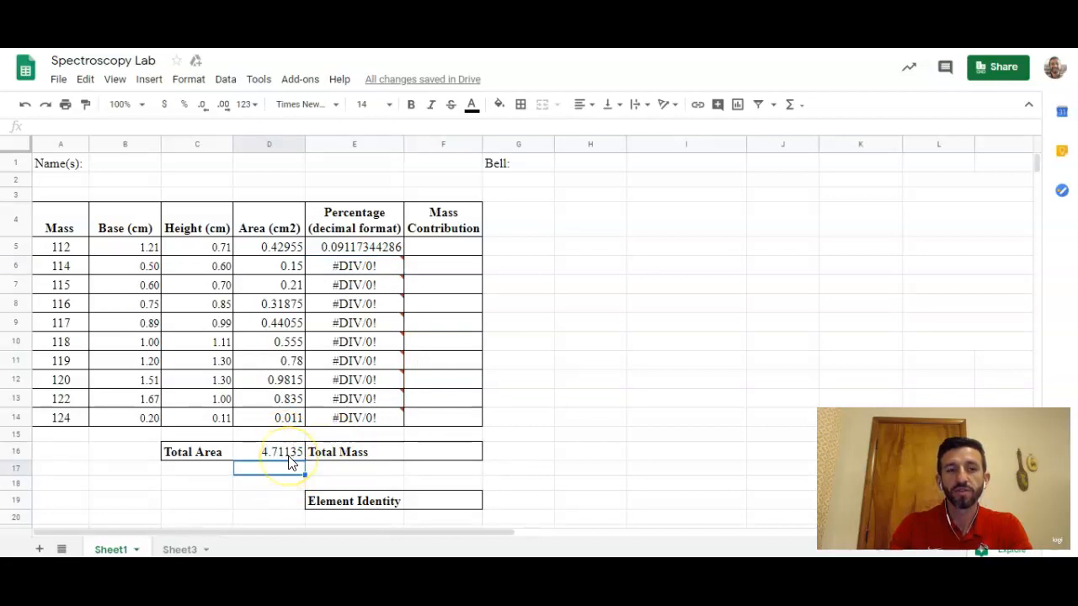
Make the Total Area reference in E5 absolute so the formula reads =D5/$D$16
{"action": "left_click", "coordinate": [373, 253]}
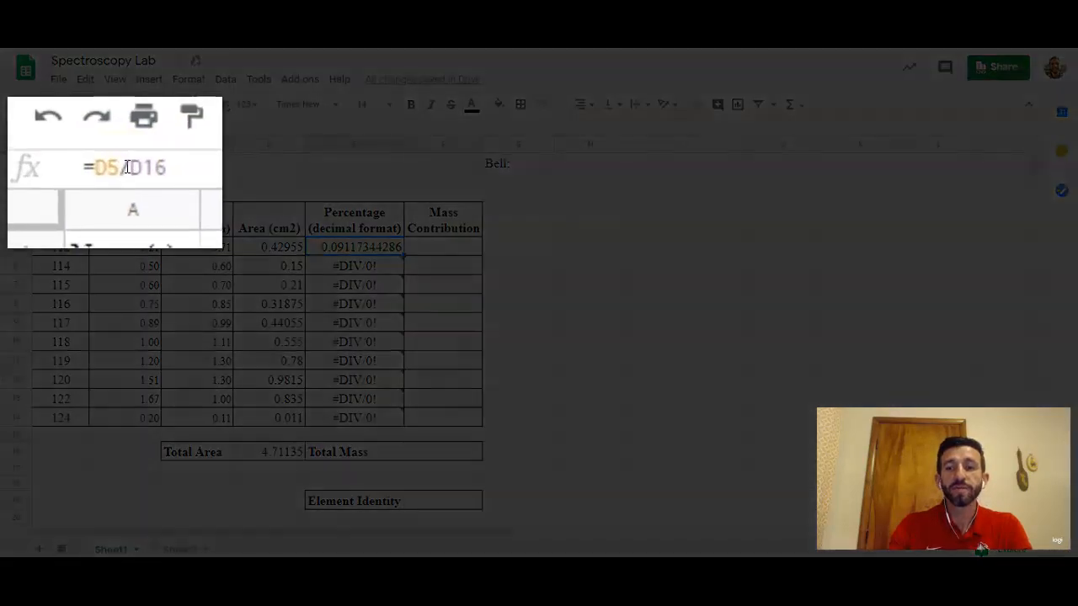
{"action": "left_click", "coordinate": [60, 126]}
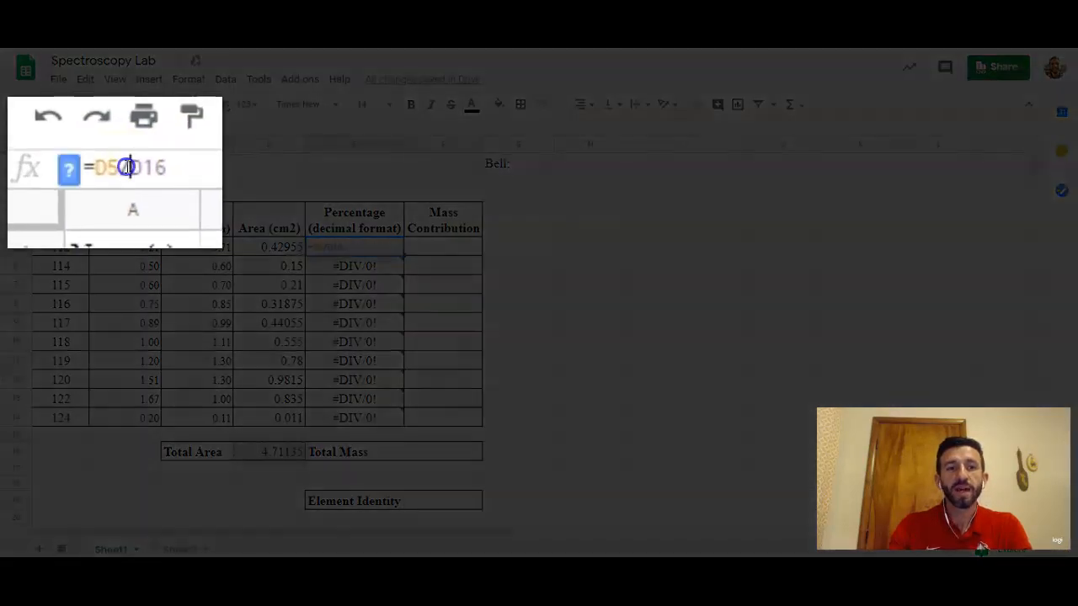
{"action": "left_click", "coordinate": [128, 166]}
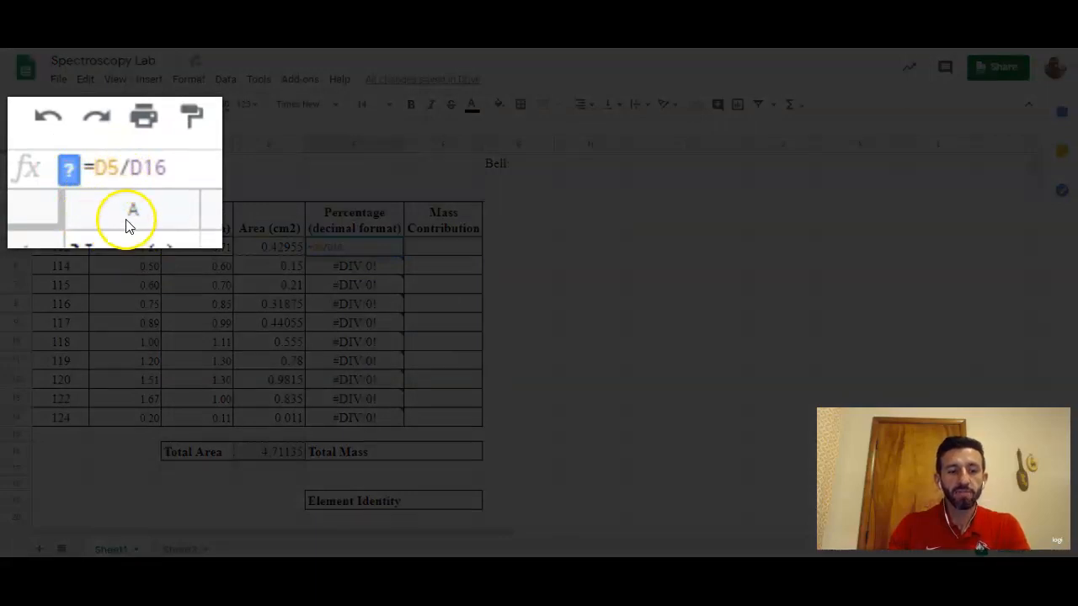
{"action": "type", "text": "$"}
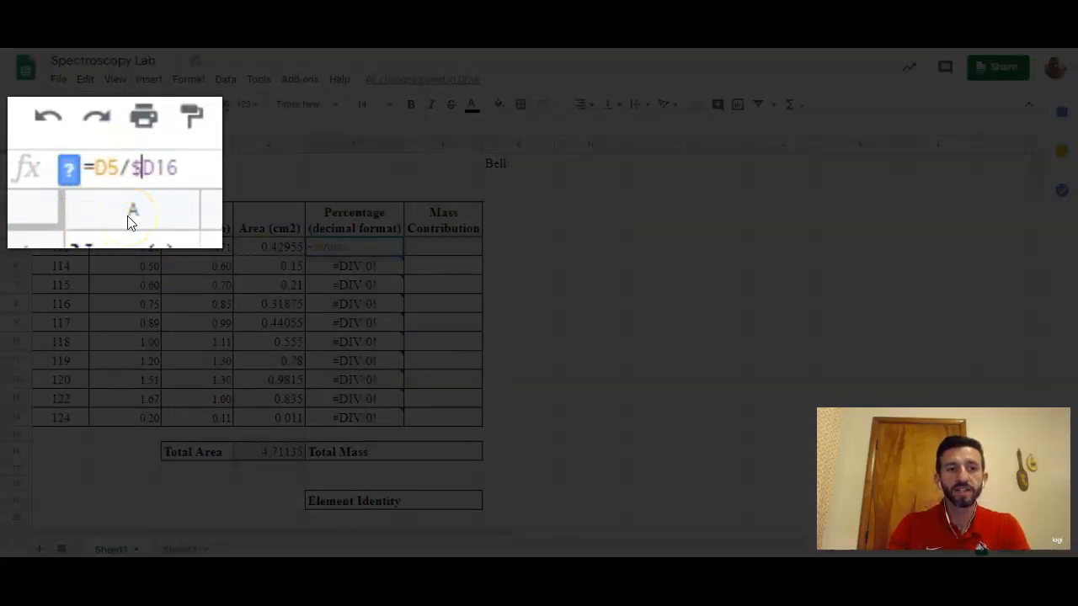
{"action": "left_click", "coordinate": [157, 177]}
{"action": "left_click", "coordinate": [153, 165]}
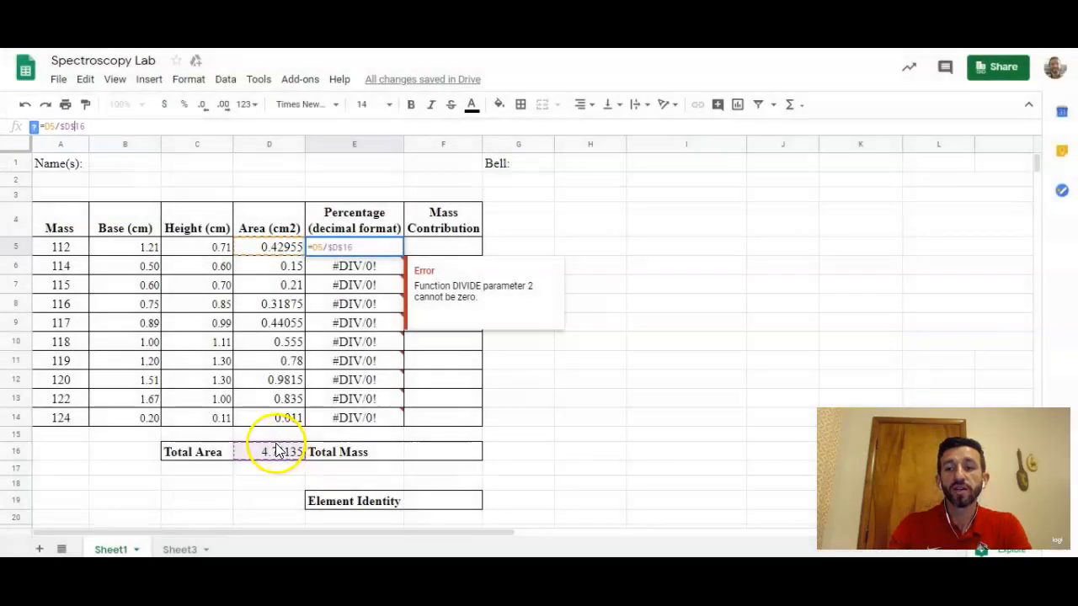
{"action": "key", "text": "Return"}
Fill the percentage formula from E5 down to E14 and check the formulas in E11 and E9
{"action": "left_click", "coordinate": [383, 245]}
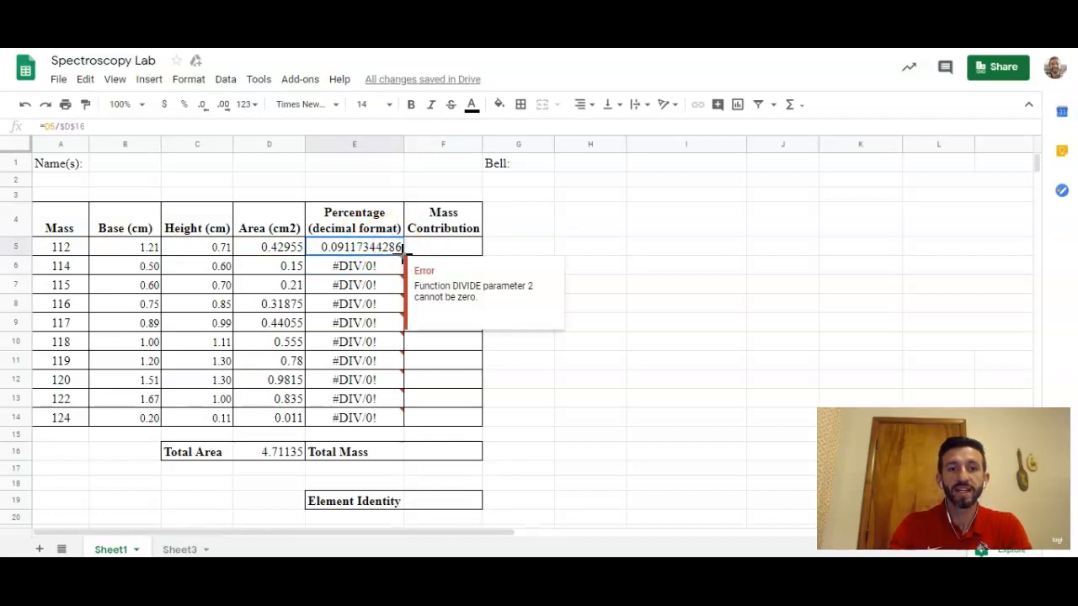
{"action": "left_click_drag", "start_coordinate": [405, 267], "coordinate": [397, 426]}
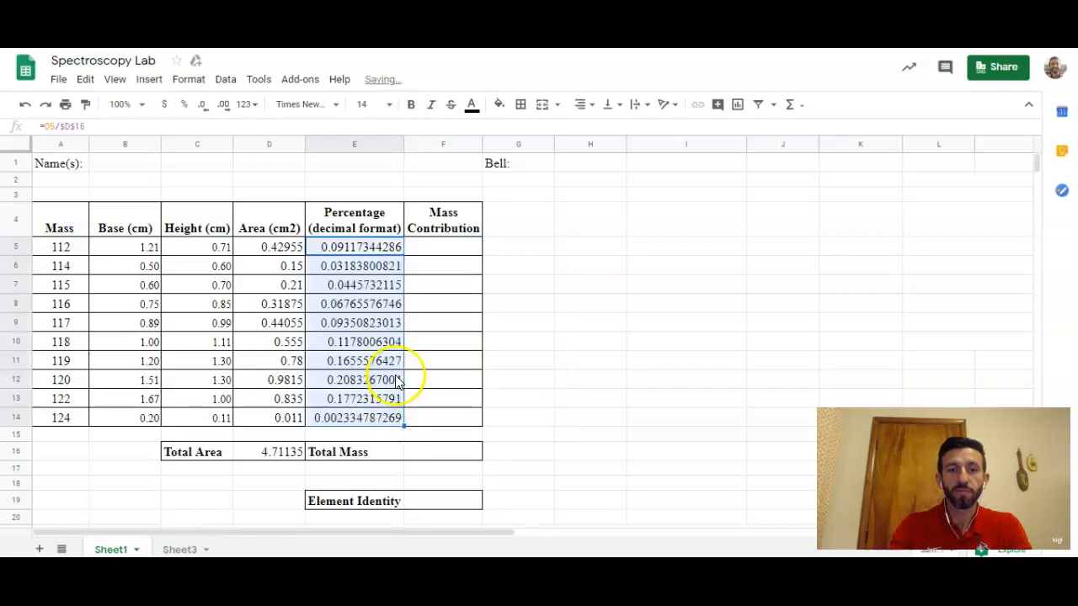
{"action": "left_click", "coordinate": [368, 357]}
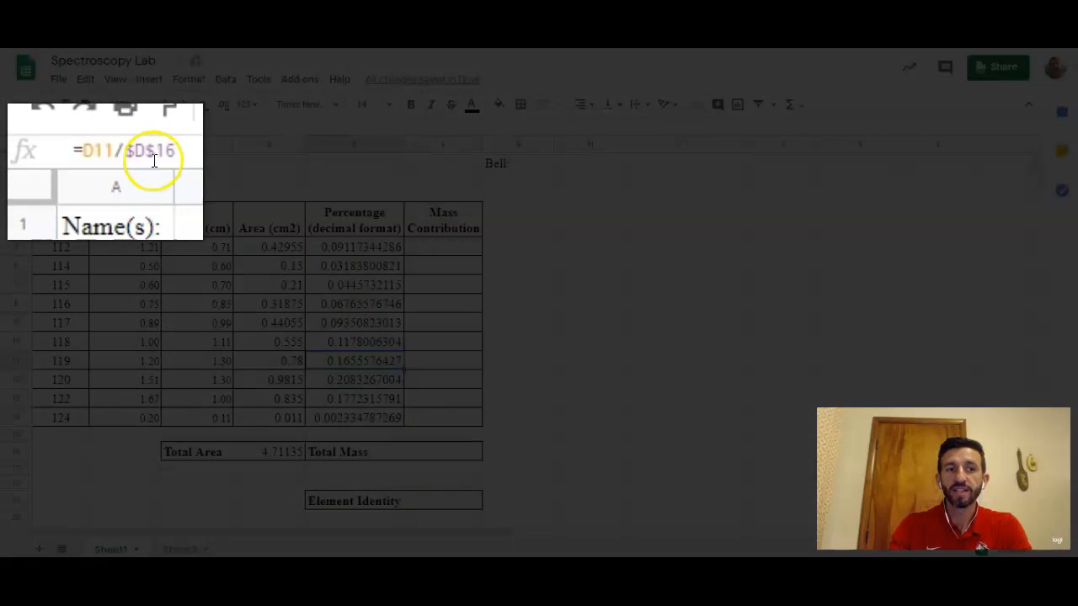
{"action": "left_click", "coordinate": [343, 322]}
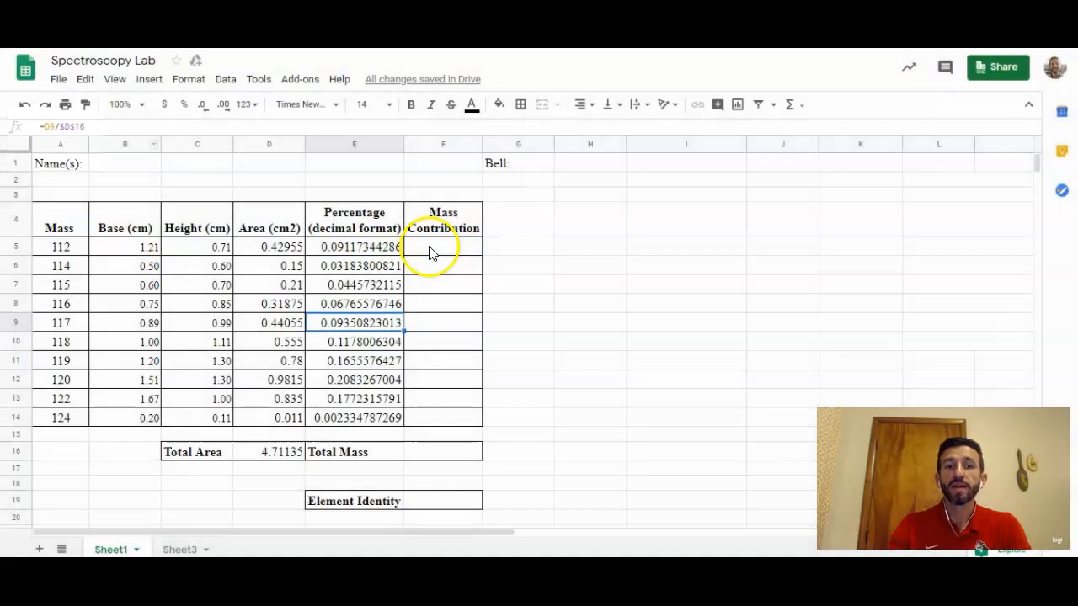
Calculate the mass contribution in F5 with =E5*A5 and fill the formula down to F14
{"action": "left_click", "coordinate": [429, 250]}
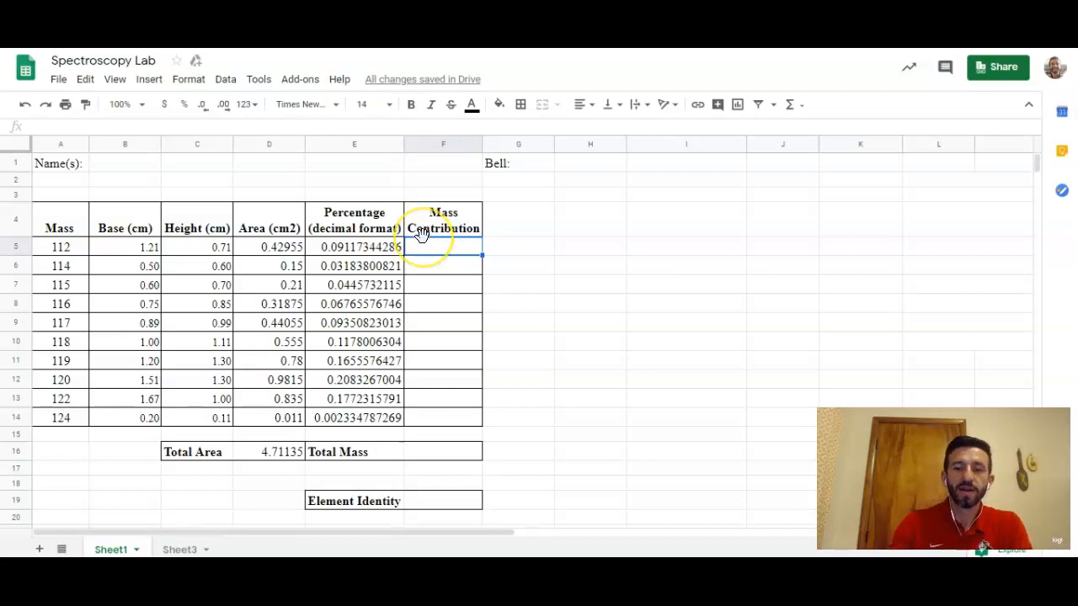
{"action": "type", "text": "="}
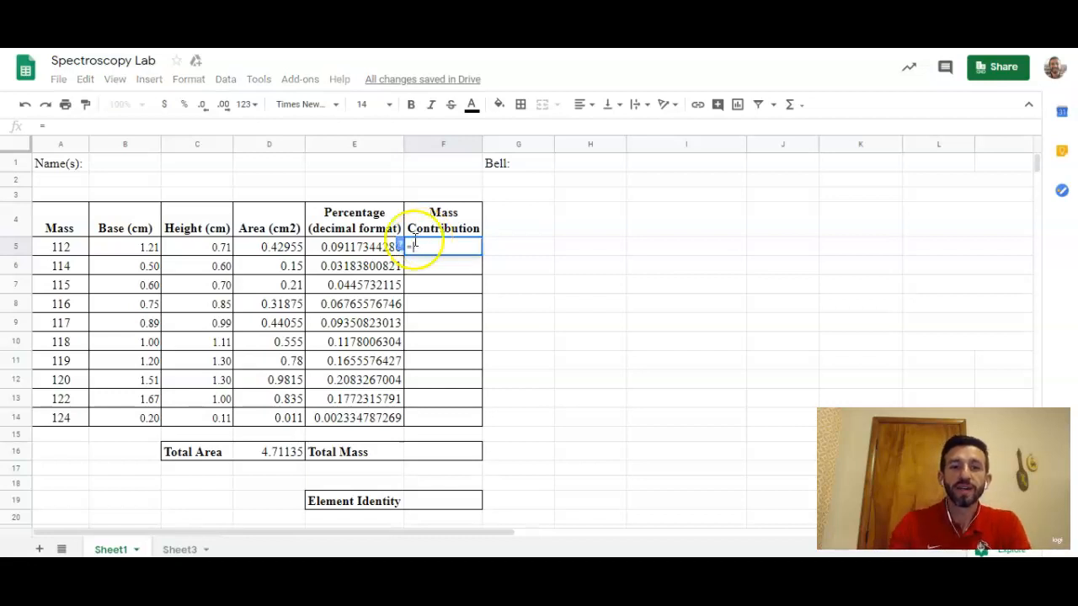
{"action": "left_click", "coordinate": [385, 248]}
{"action": "type", "text": "*"}
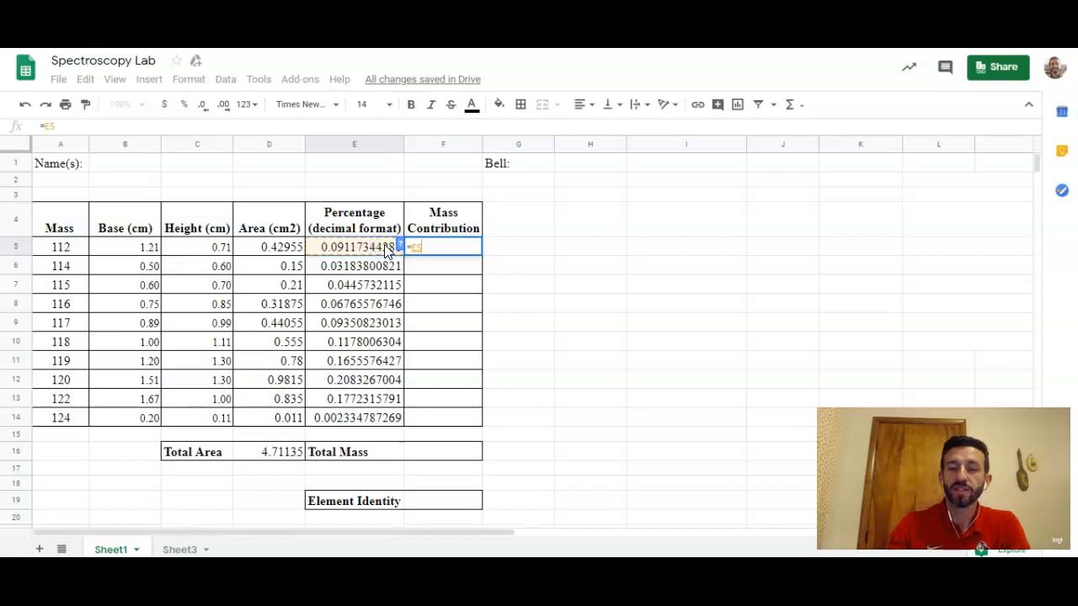
{"action": "left_click", "coordinate": [72, 246]}
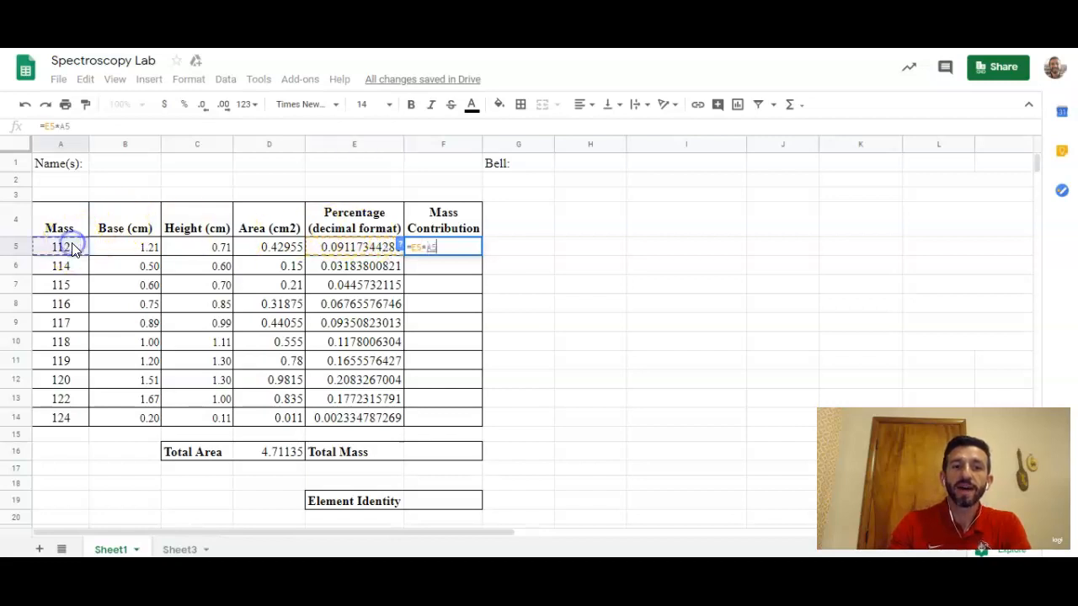
{"action": "key", "text": "Return"}
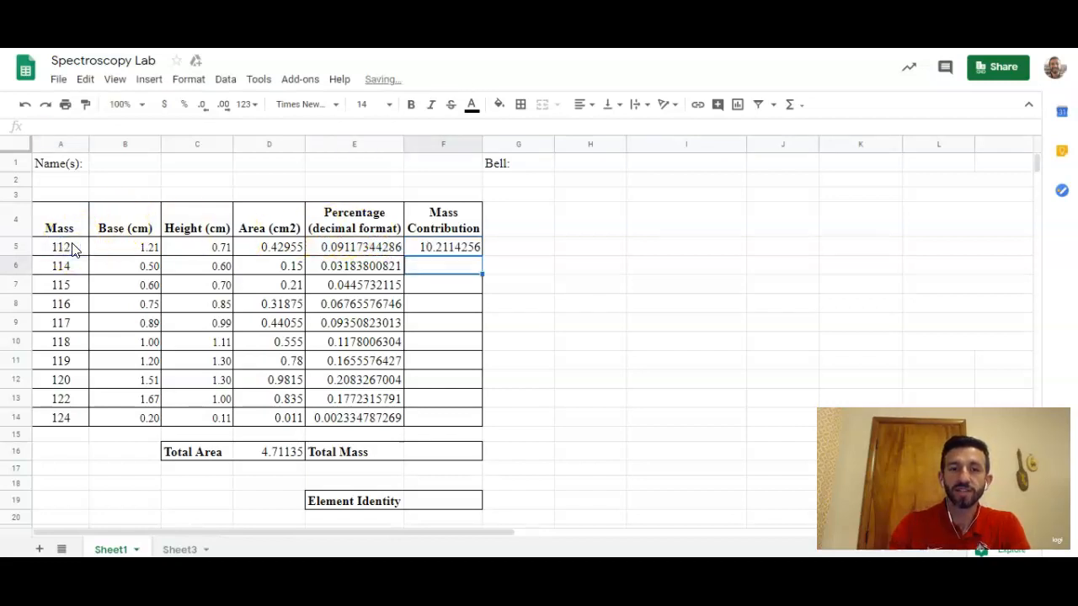
{"action": "left_click", "coordinate": [437, 249]}
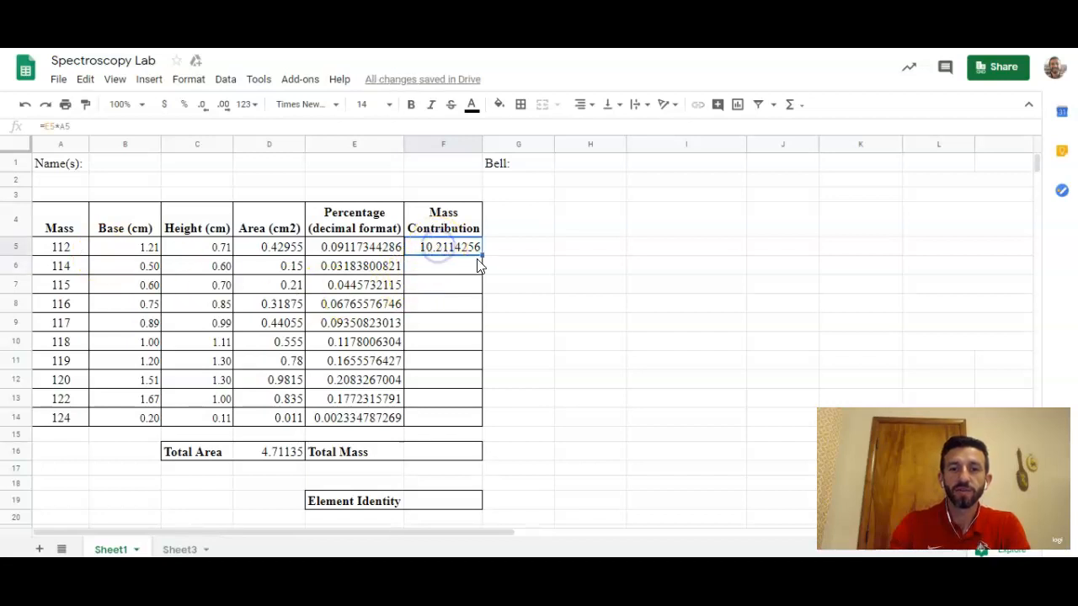
{"action": "left_click_drag", "start_coordinate": [483, 253], "coordinate": [477, 421]}
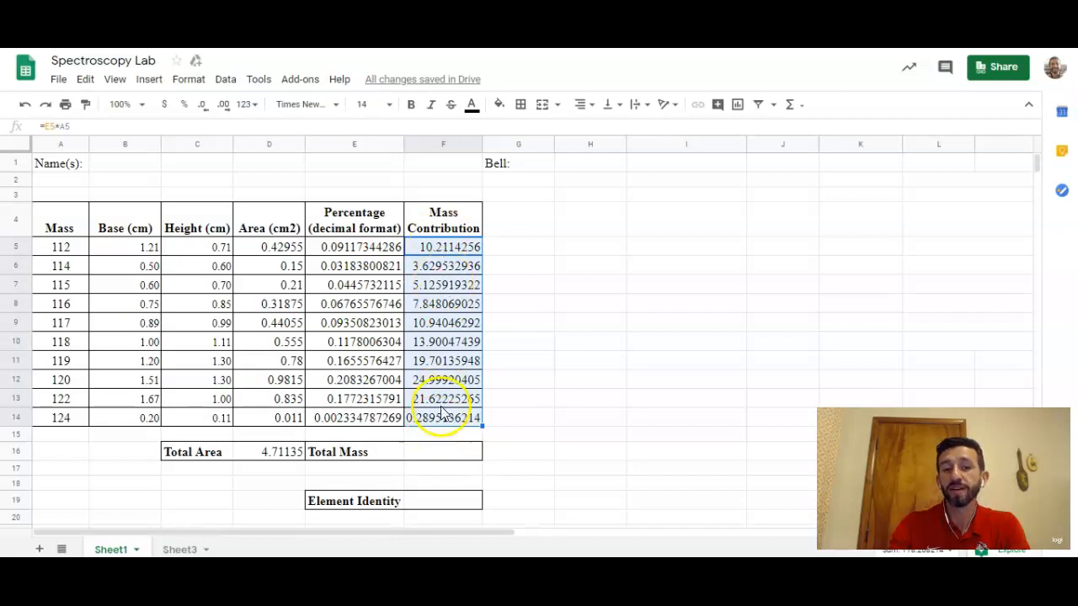
Calculate the Total Mass in F16 with the formula =sum(F5:F14)
{"action": "left_click", "coordinate": [432, 454]}
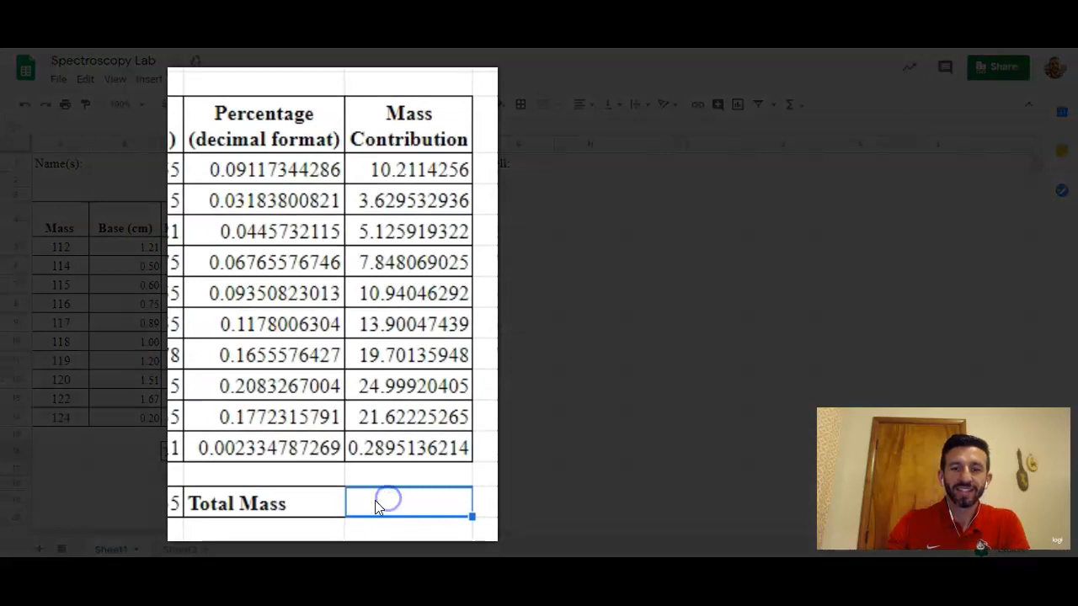
{"action": "type", "text": "="}
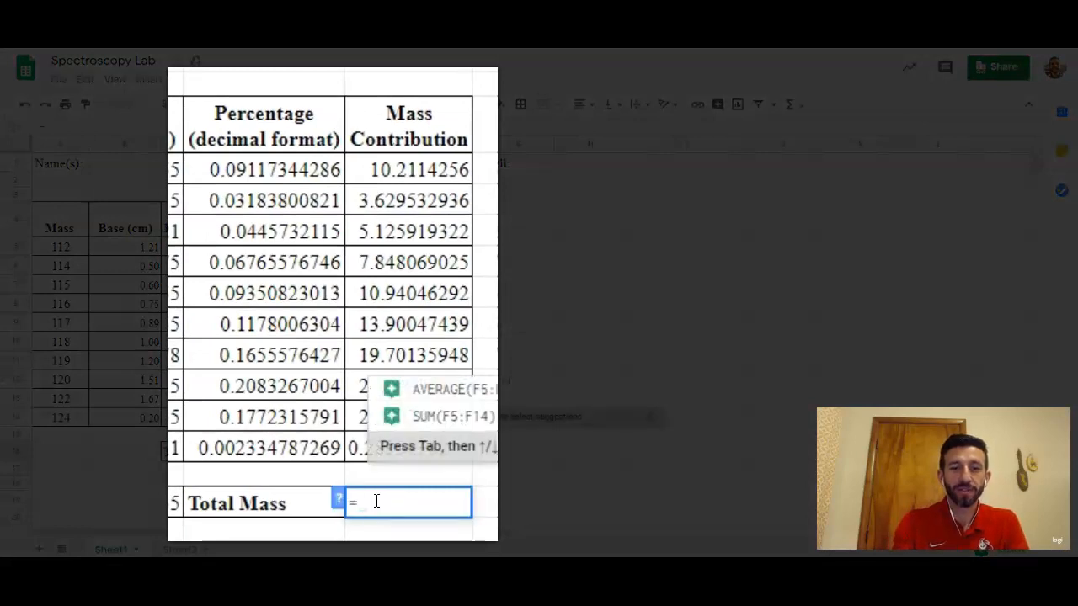
{"action": "type", "text": "sum"}
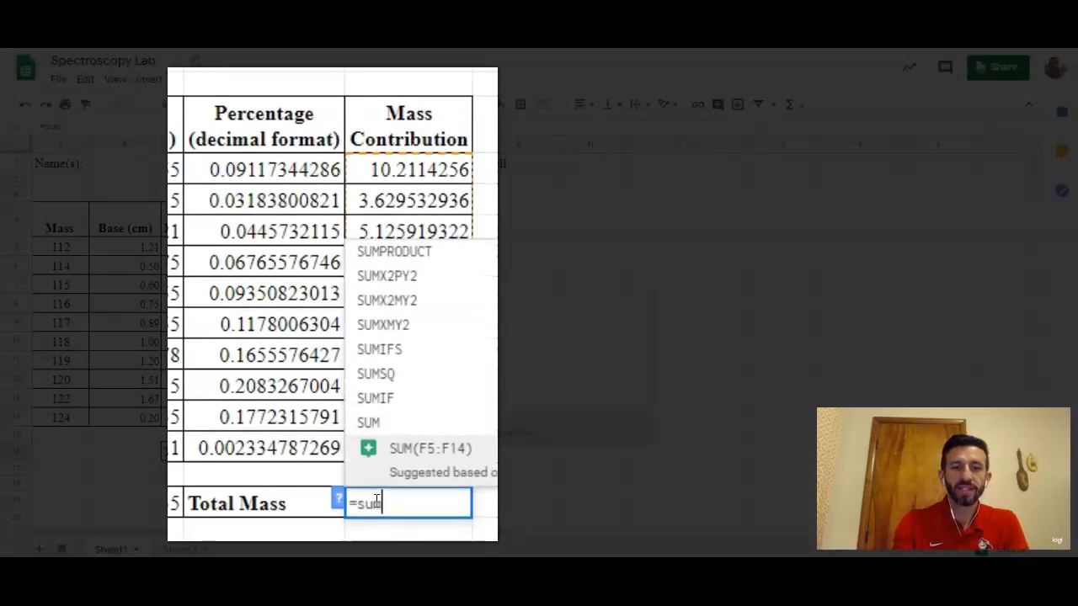
{"action": "type", "text": "("}
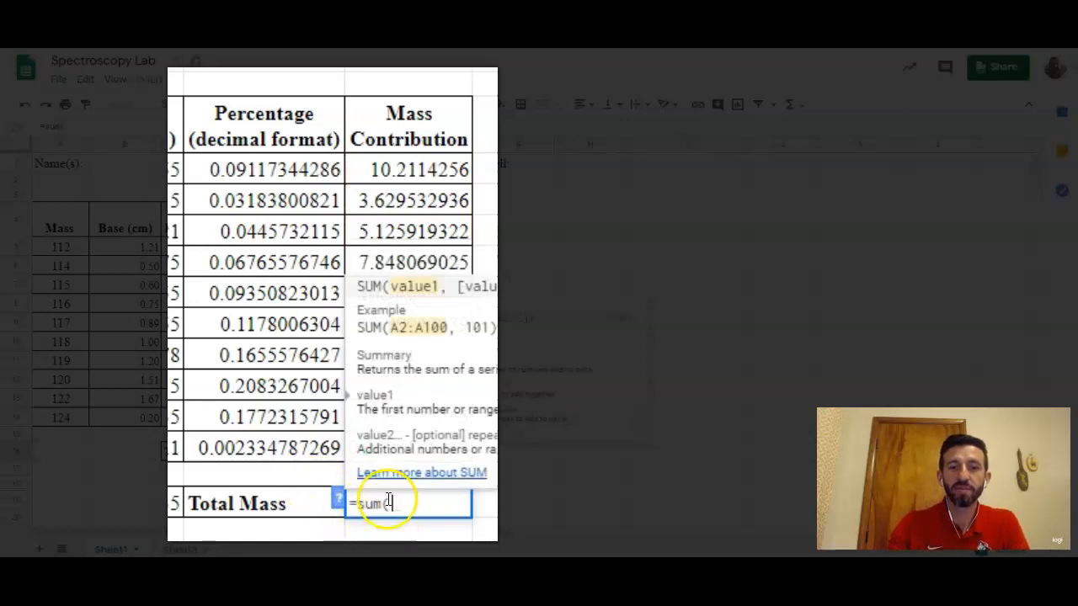
{"action": "left_click_drag", "start_coordinate": [407, 168], "coordinate": [419, 444]}
{"action": "type", "text": ")"}
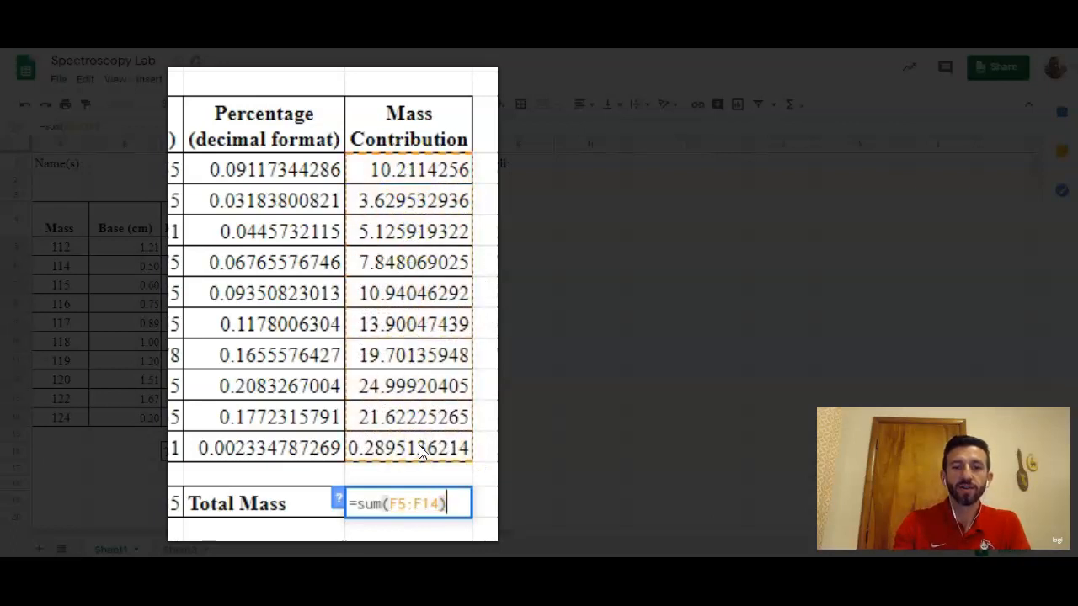
{"action": "key", "text": "Return"}
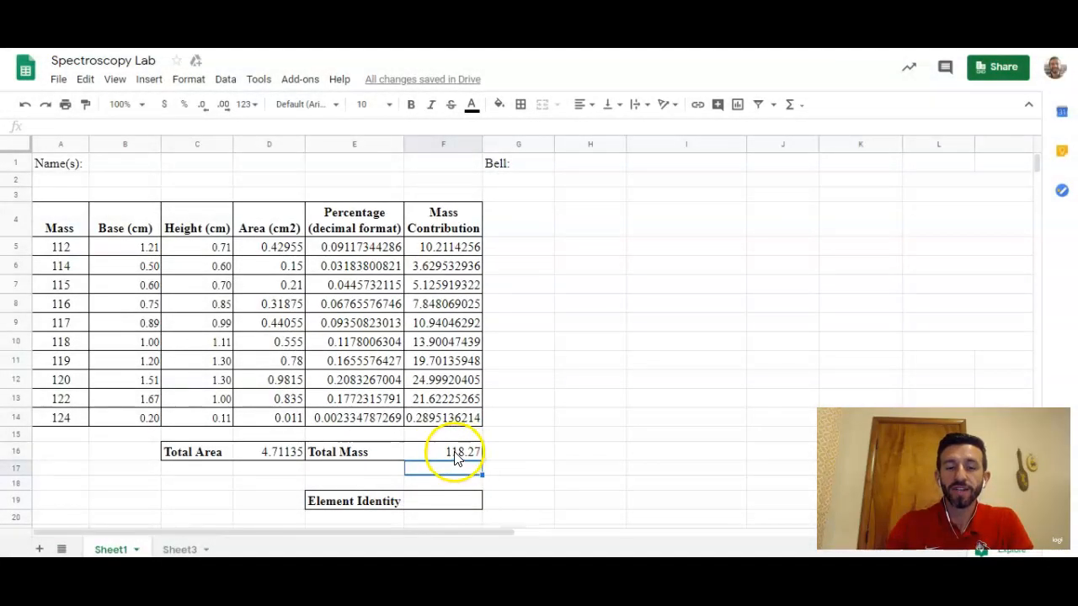
Reduce the Total Mass in F16 to no decimal places and restore its two decimal places
{"action": "left_click", "coordinate": [455, 455]}
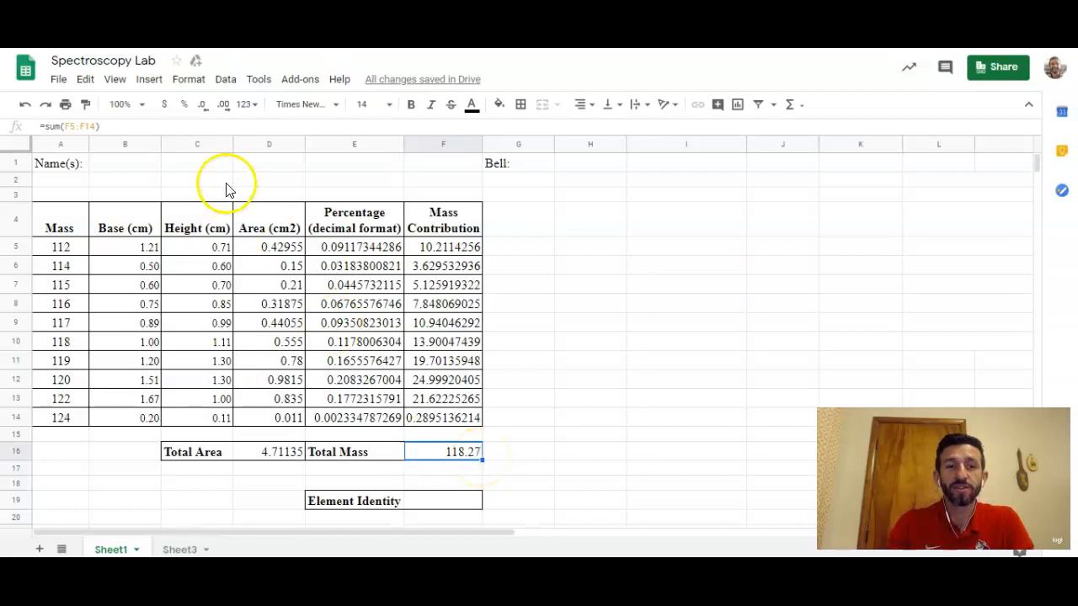
{"action": "left_click", "coordinate": [202, 104]}
{"action": "left_click", "coordinate": [203, 105]}
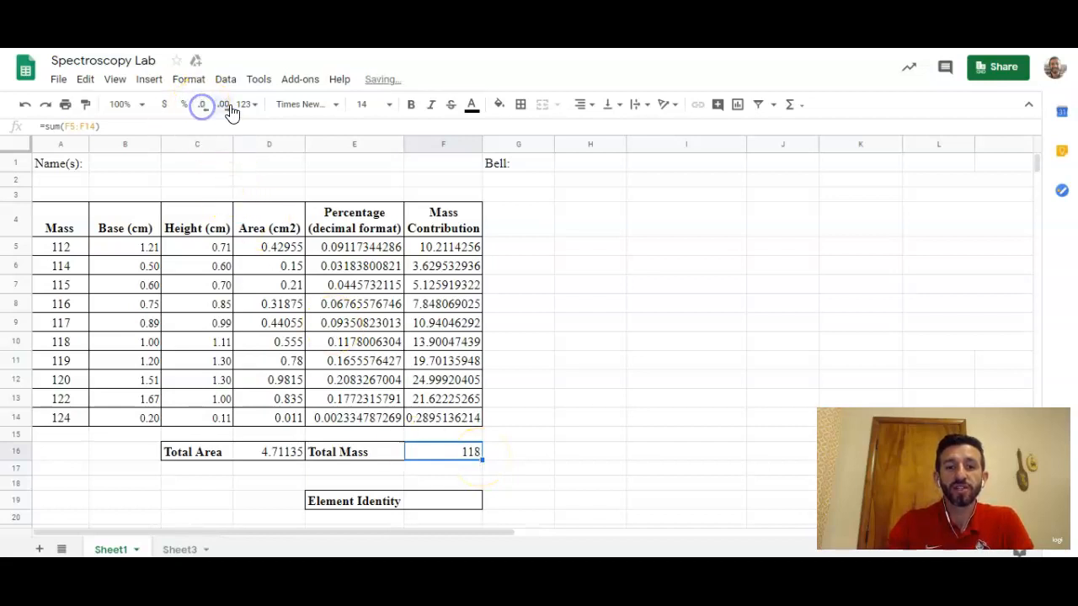
{"action": "left_click", "coordinate": [226, 105]}
{"action": "left_click", "coordinate": [228, 106]}
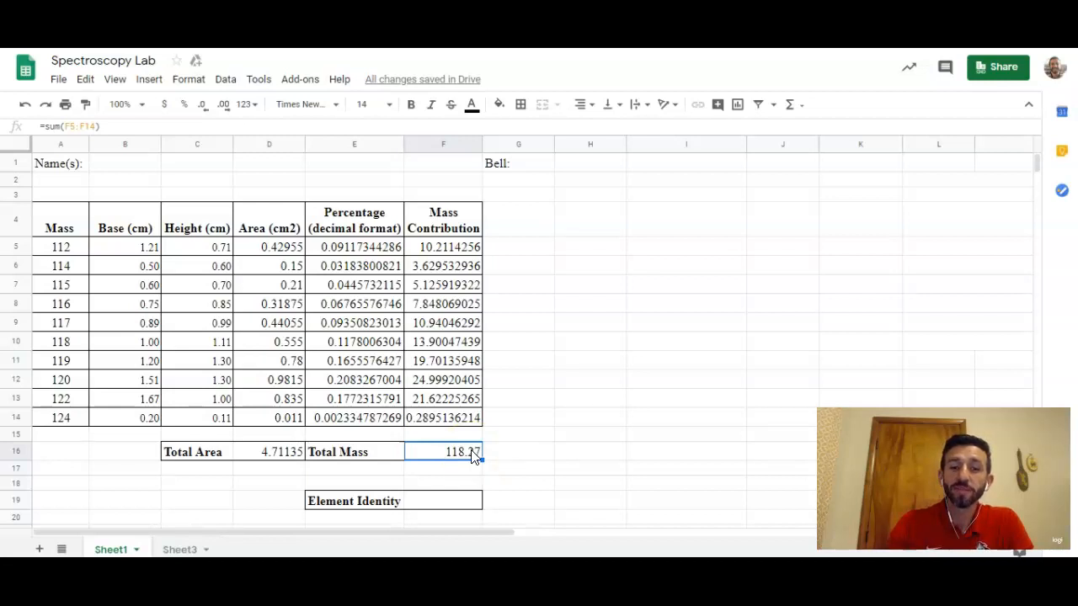
Select the Element Identity cell F19
{"action": "left_click", "coordinate": [447, 502]}
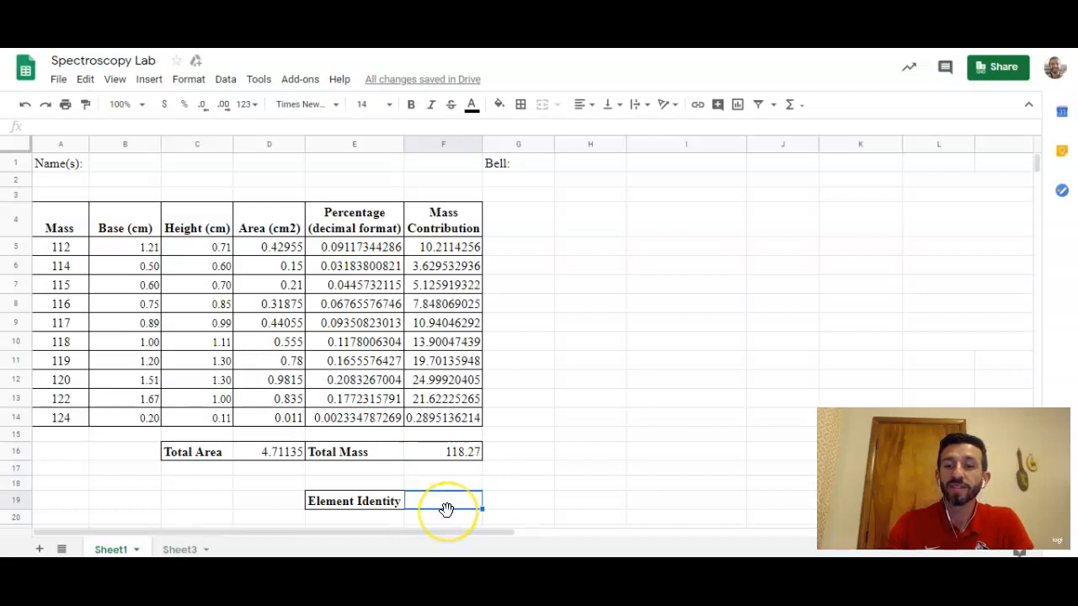